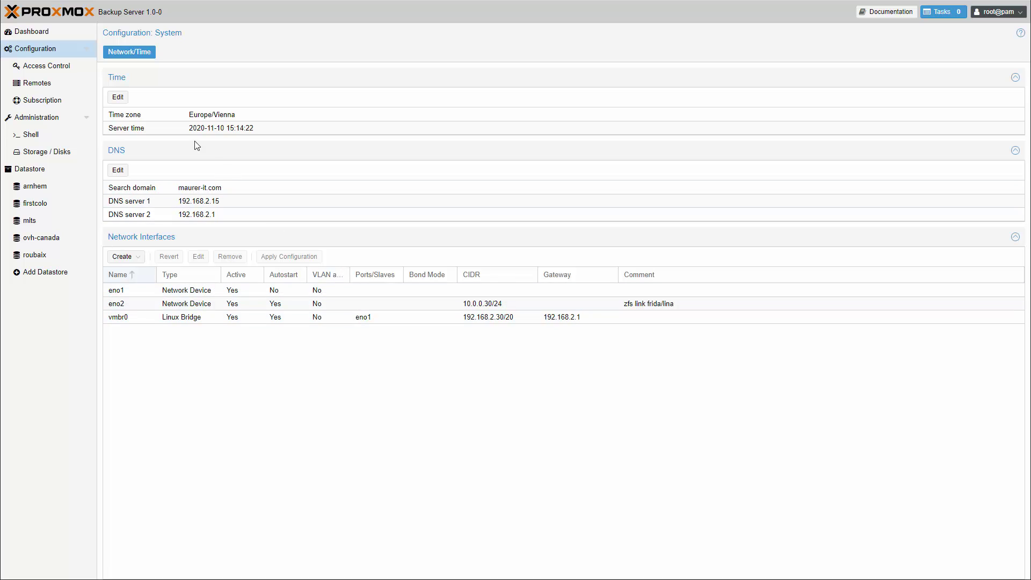
Step: Show the datastore permissions list and start adding a new user permission
{"action": "left_click", "coordinate": [78, 73]}
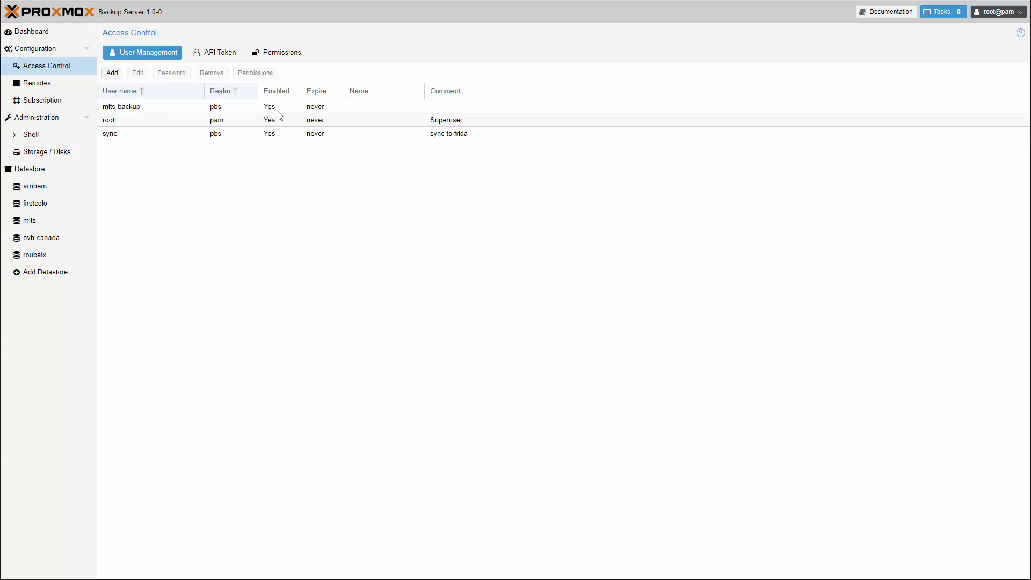
{"action": "left_click", "coordinate": [282, 54]}
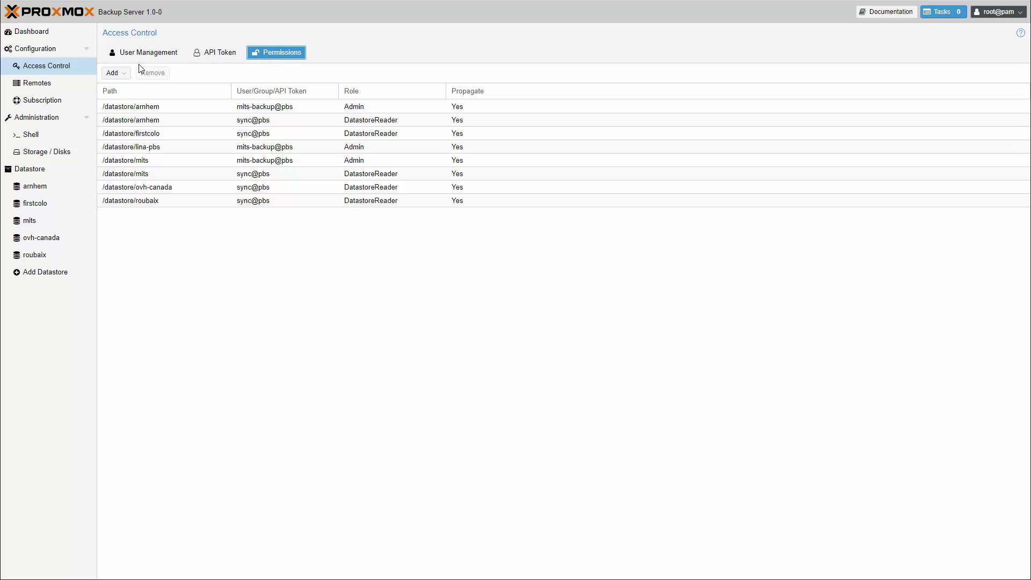
{"action": "left_click", "coordinate": [122, 75]}
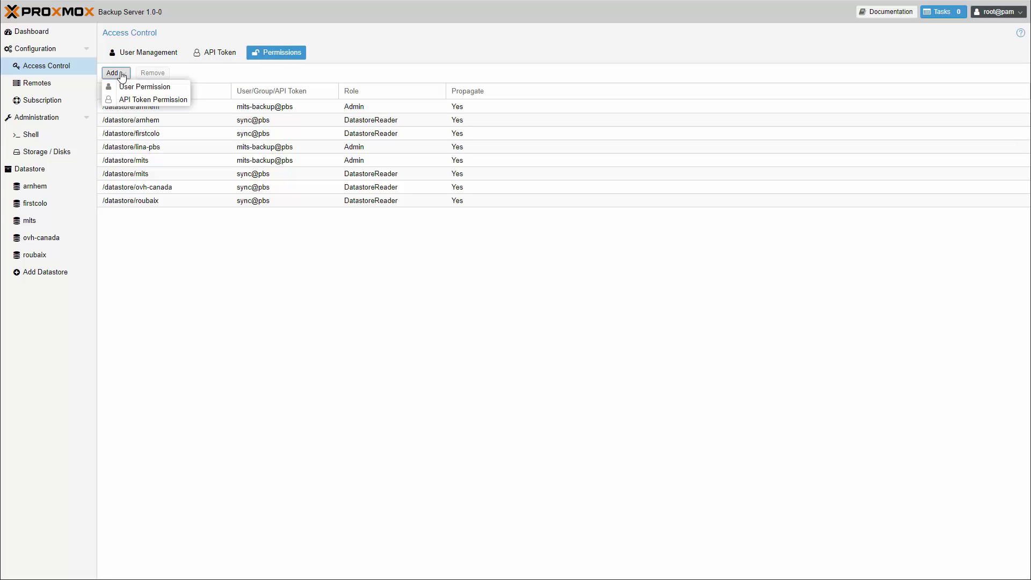
{"action": "left_click", "coordinate": [179, 90]}
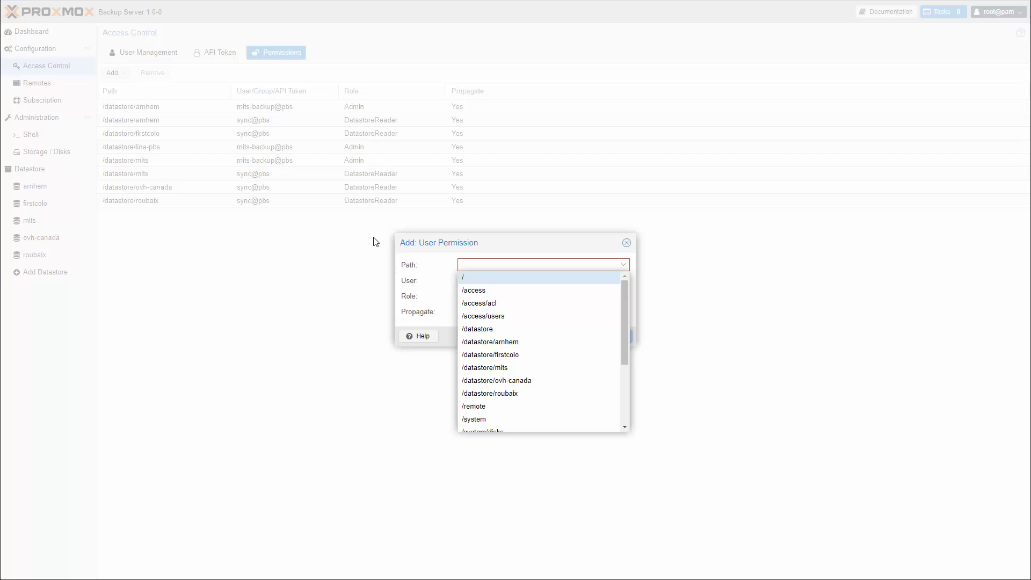
Step: Fill in path /access, the backup user and role DatastorePowerUser in the permission dialog
{"action": "left_click", "coordinate": [477, 292]}
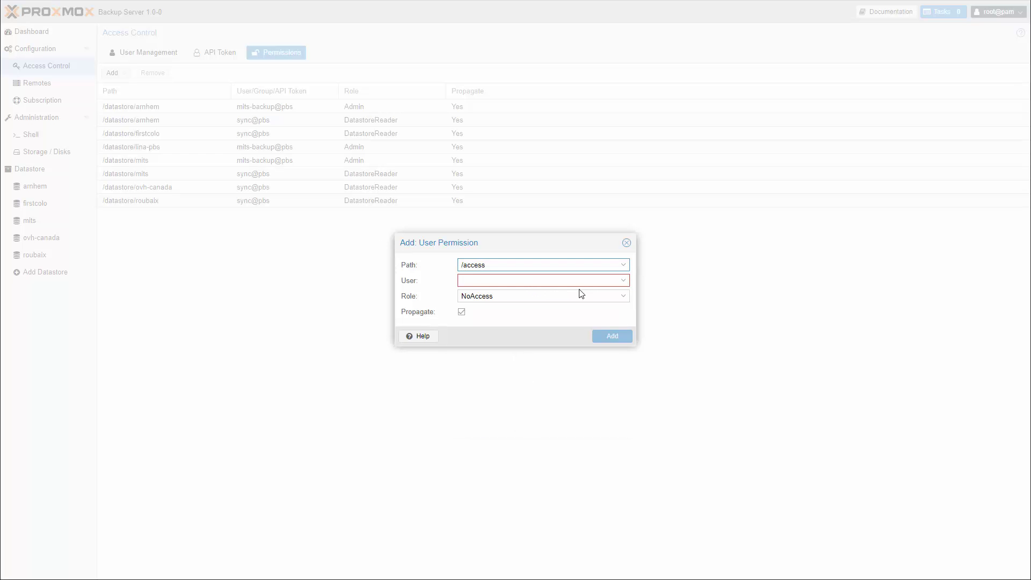
{"action": "left_click", "coordinate": [620, 282]}
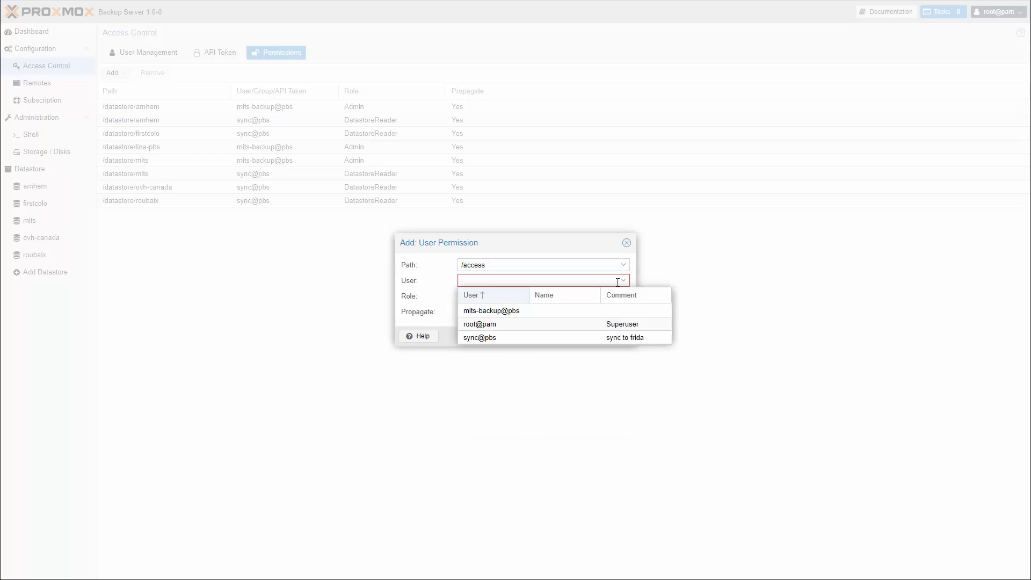
{"action": "left_click", "coordinate": [585, 312]}
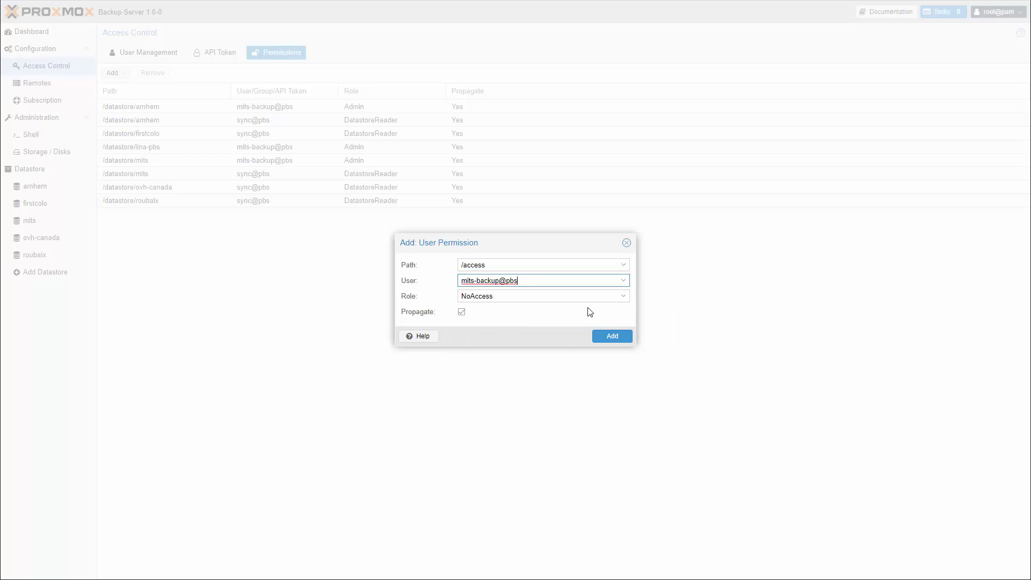
{"action": "left_click", "coordinate": [624, 297]}
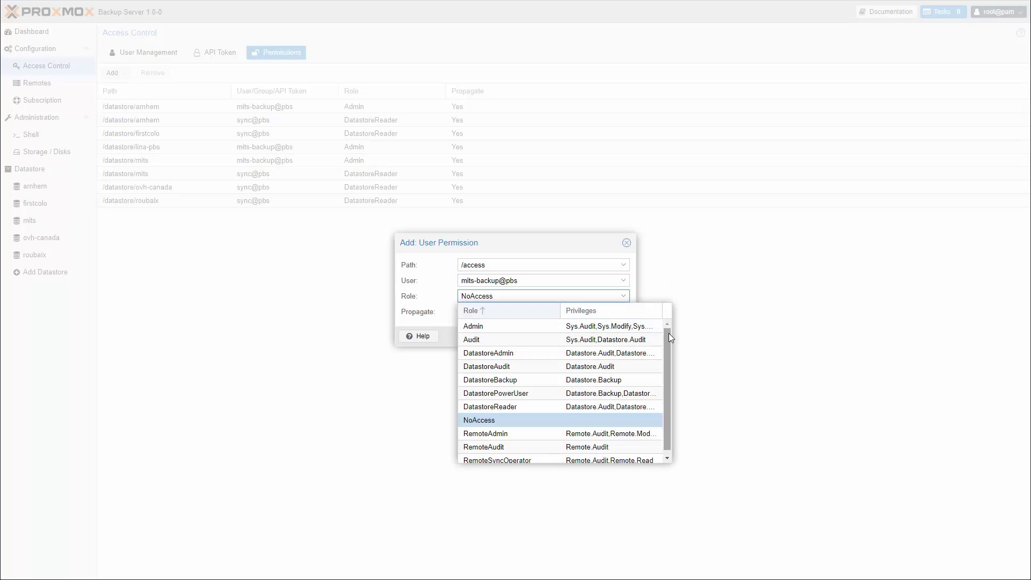
{"action": "left_click_drag", "start_coordinate": [669, 333], "coordinate": [668, 356]}
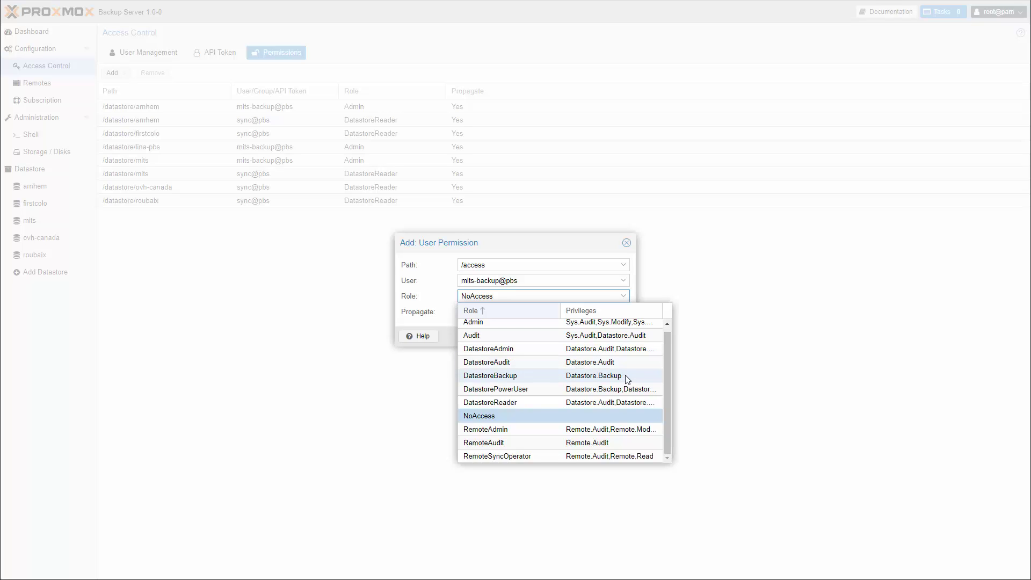
{"action": "left_click", "coordinate": [628, 390]}
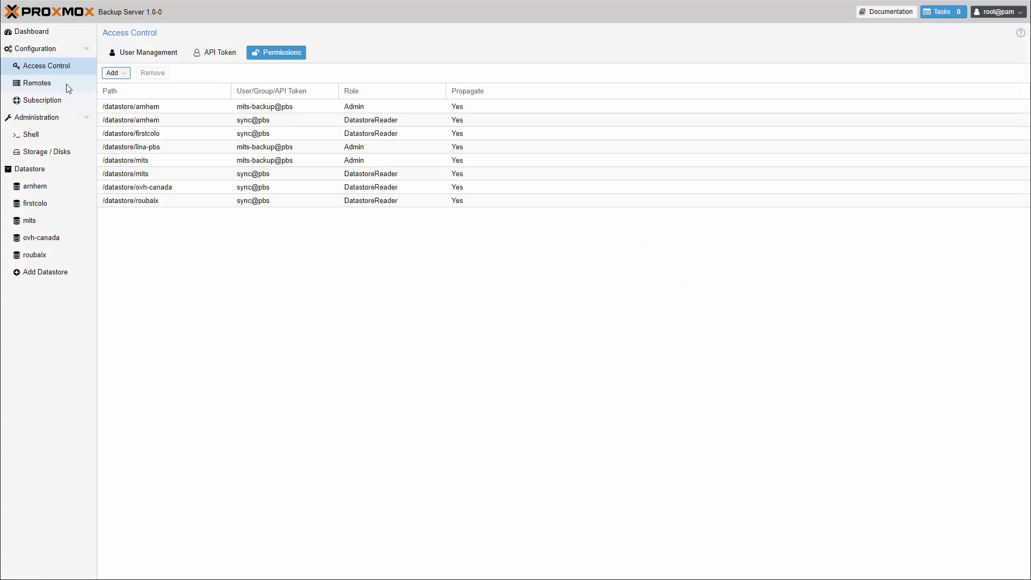
Step: Inspect the tuxis-pbs remote's settings from the Remotes list and close them unchanged
{"action": "left_click", "coordinate": [67, 84]}
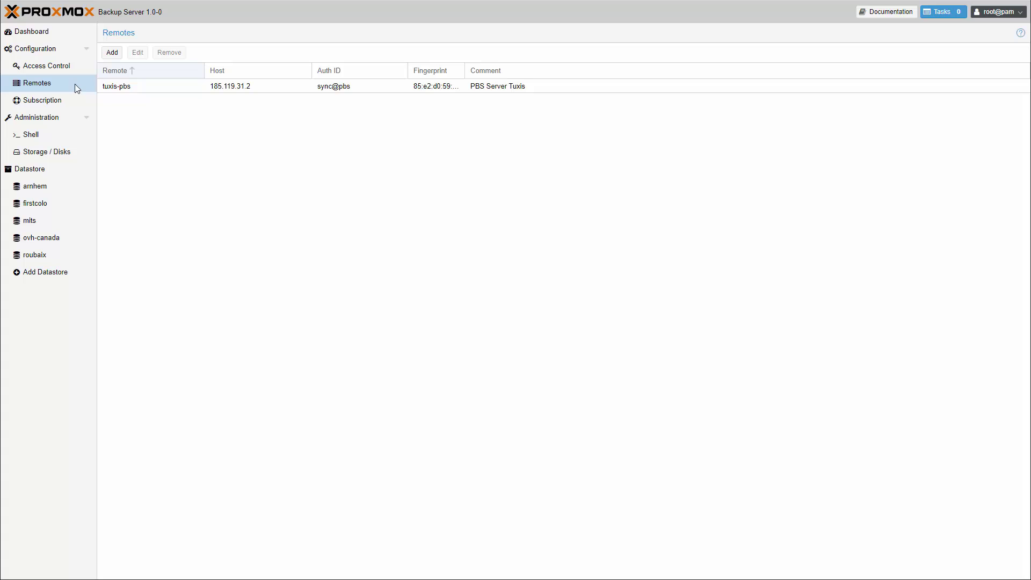
{"action": "left_click", "coordinate": [269, 89]}
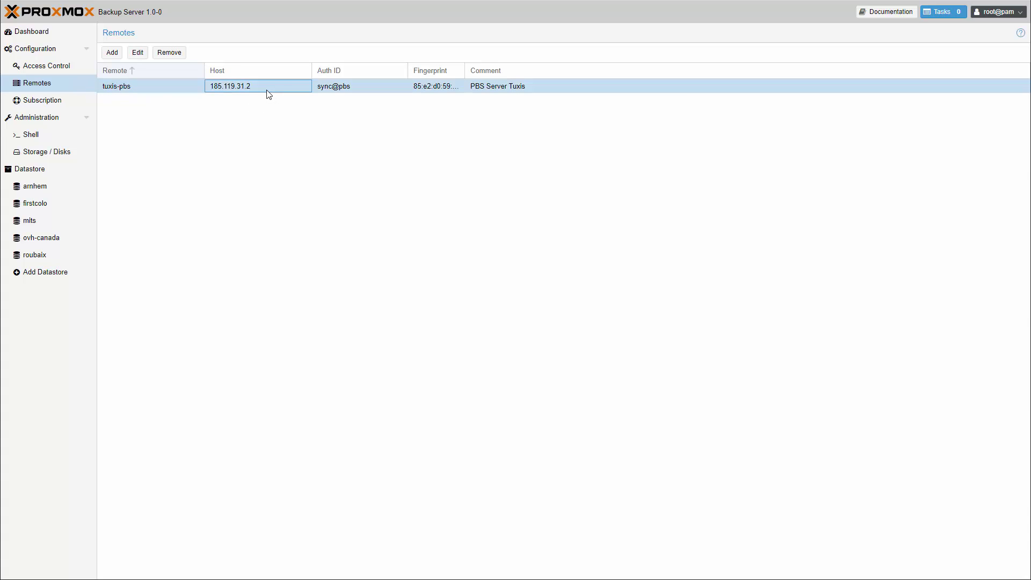
{"action": "left_click", "coordinate": [143, 56]}
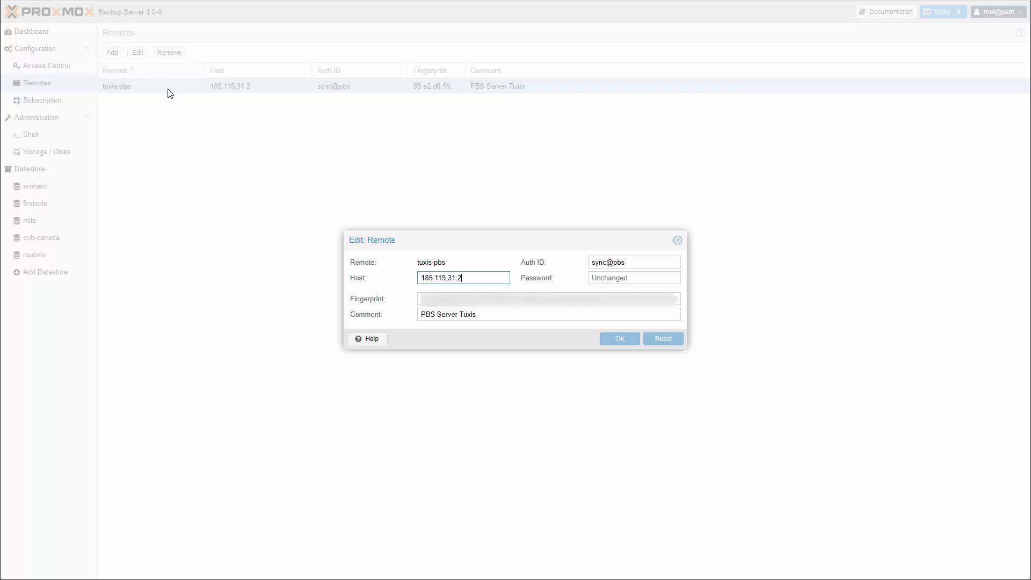
{"action": "left_click", "coordinate": [678, 242]}
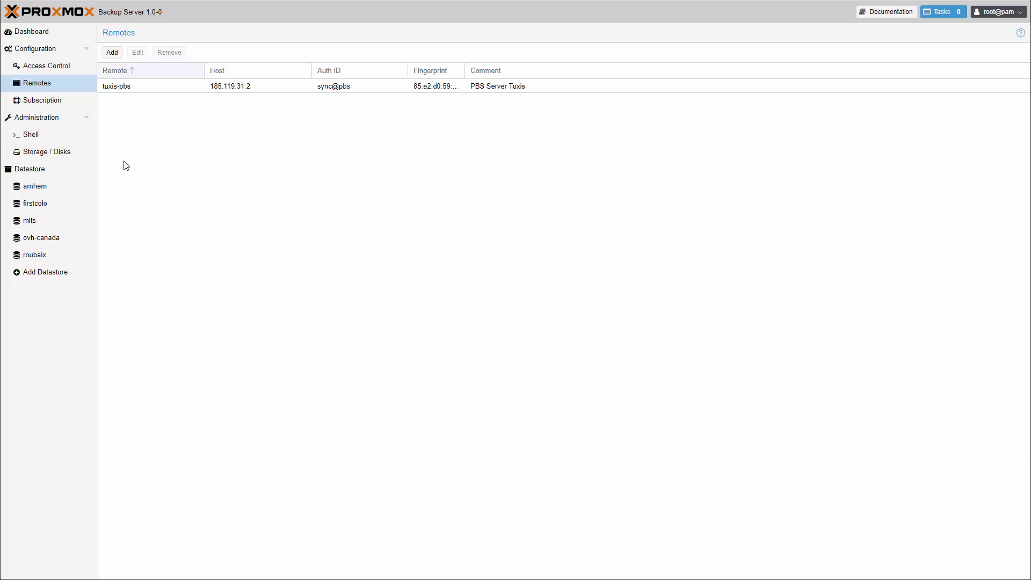
Step: Browse Administration's status, Services, Updates and Syslog pages, ending on the task history
{"action": "left_click", "coordinate": [48, 122]}
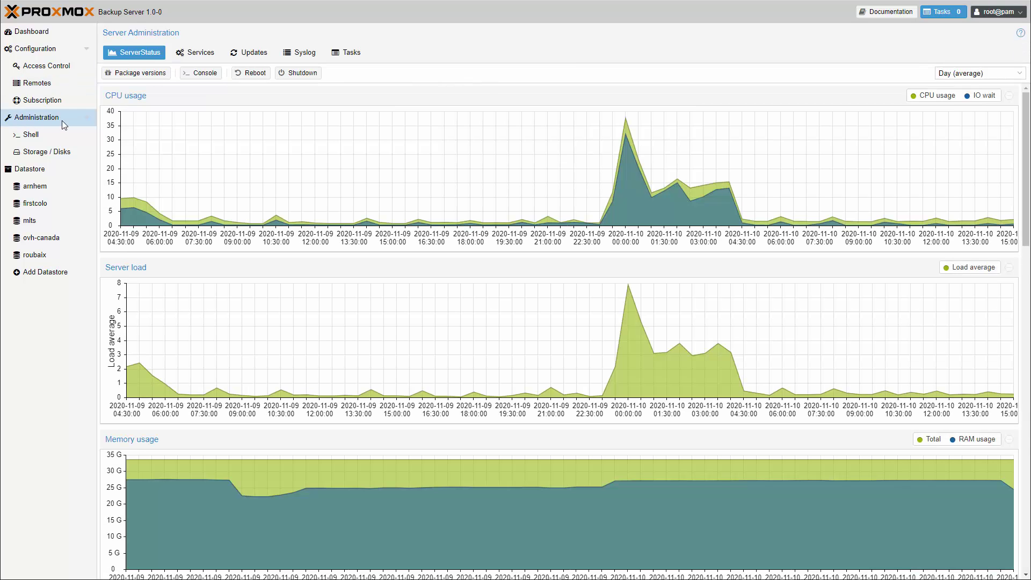
{"action": "left_click", "coordinate": [204, 56]}
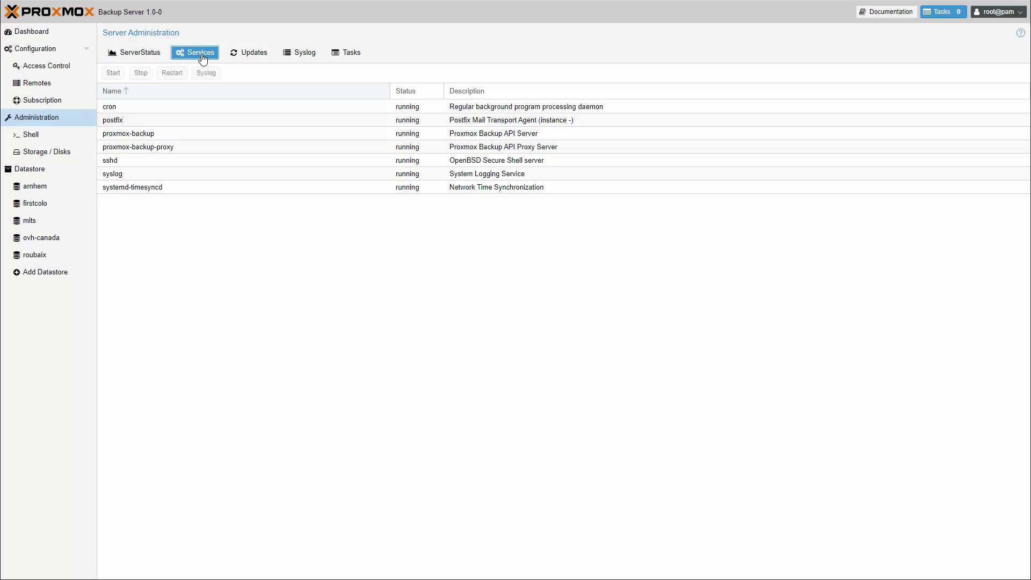
{"action": "left_click", "coordinate": [260, 58]}
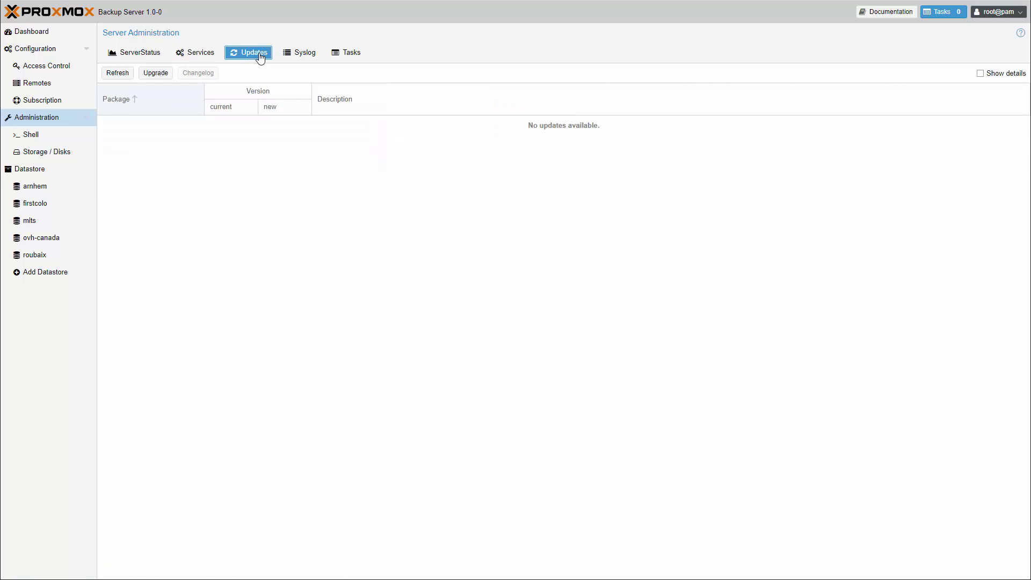
{"action": "left_click", "coordinate": [303, 57]}
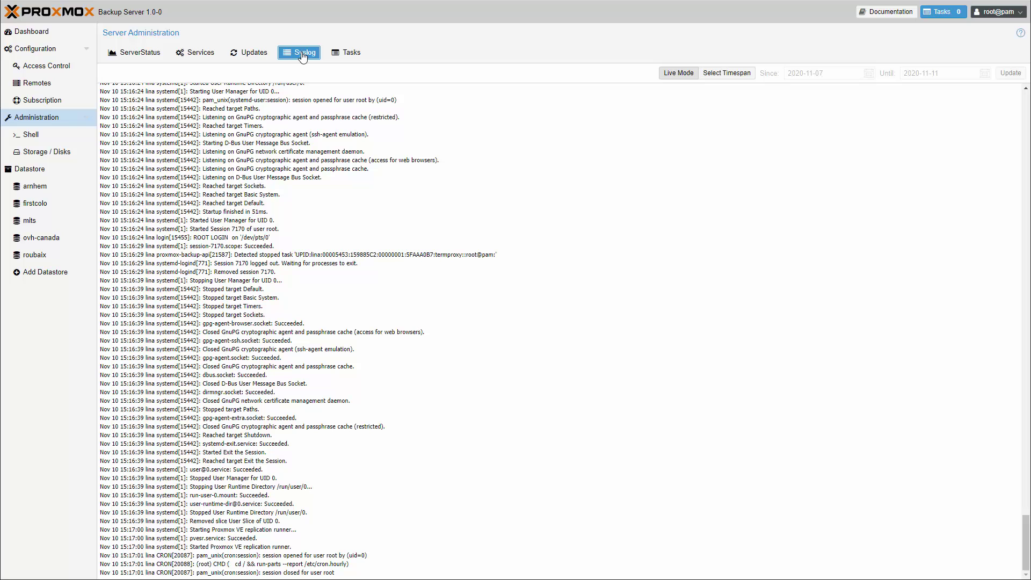
{"action": "left_click", "coordinate": [350, 56]}
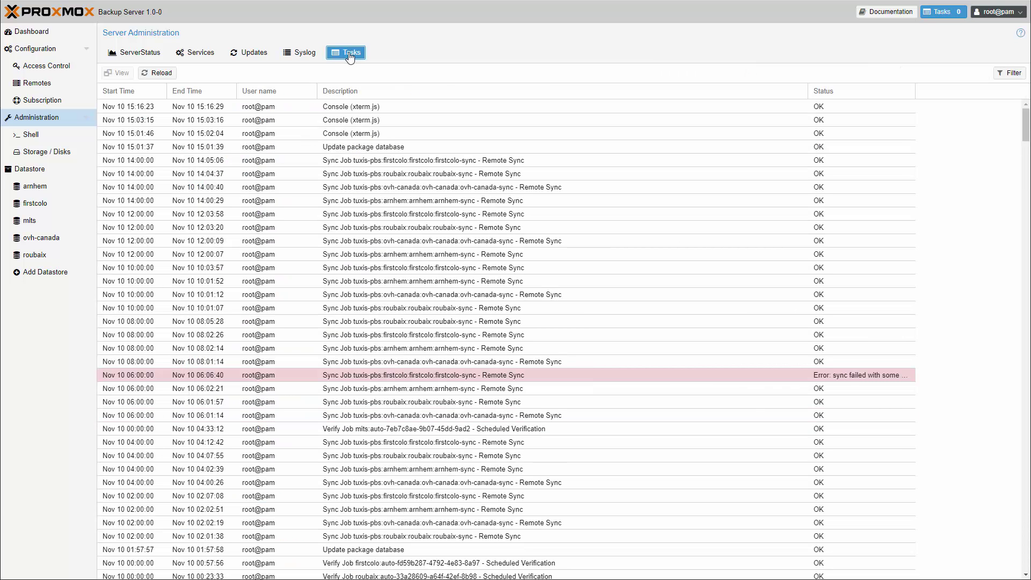
Step: Filter the task history by result, trying Errors and Warnings before settling on OK
{"action": "left_click", "coordinate": [1017, 75]}
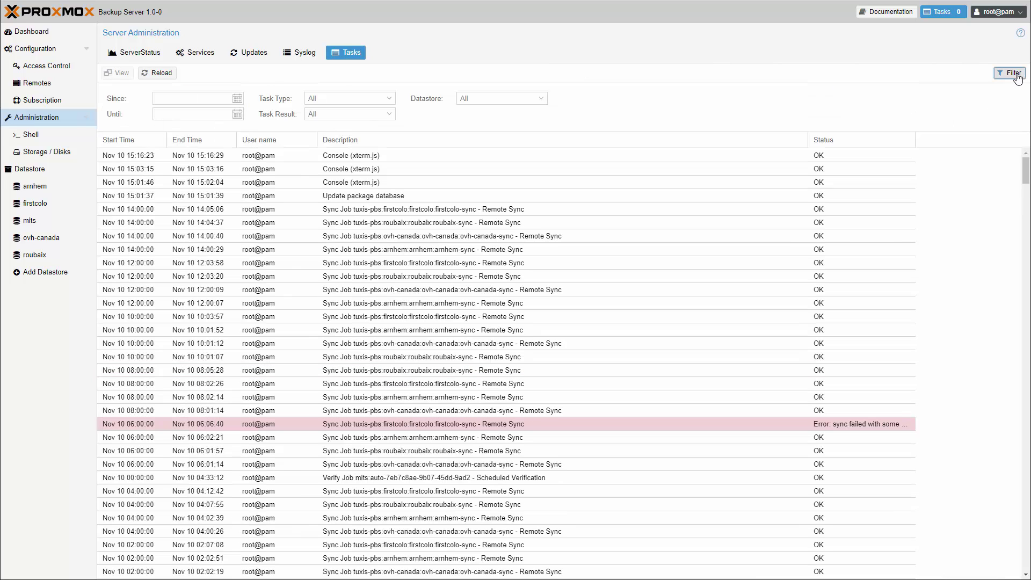
{"action": "left_click", "coordinate": [388, 114]}
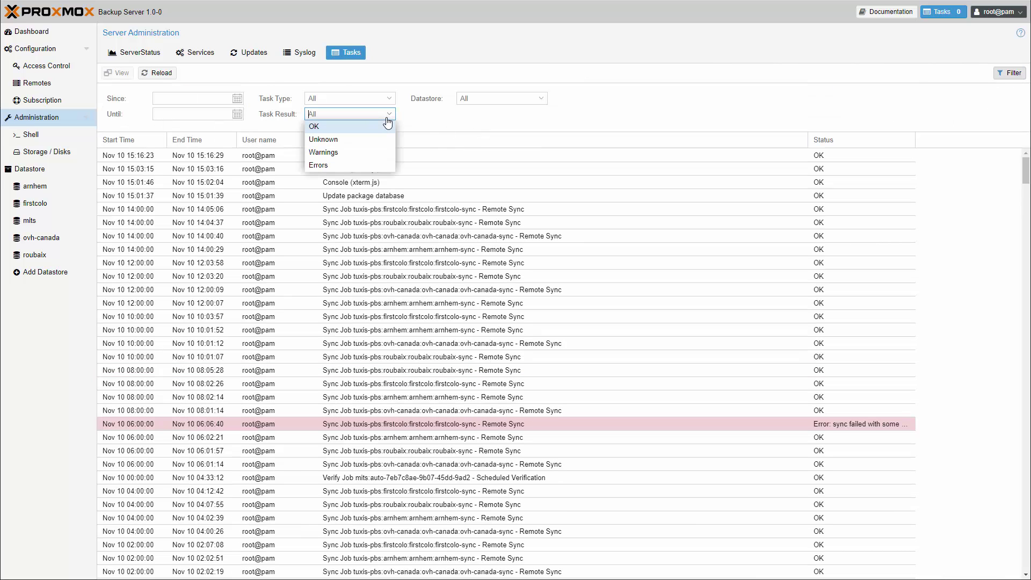
{"action": "left_click", "coordinate": [340, 166]}
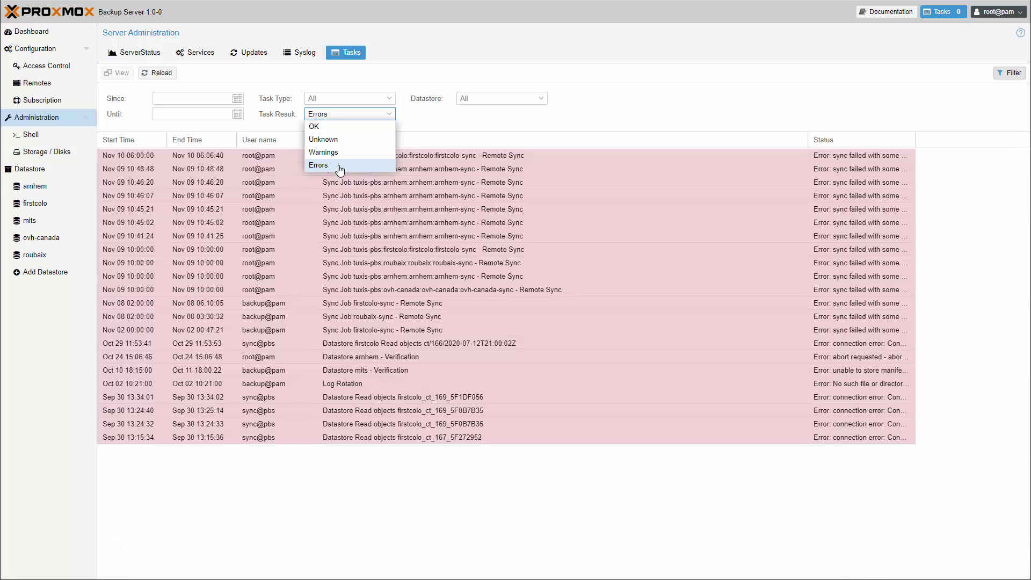
{"action": "left_click", "coordinate": [340, 167]}
{"action": "left_click", "coordinate": [346, 160]}
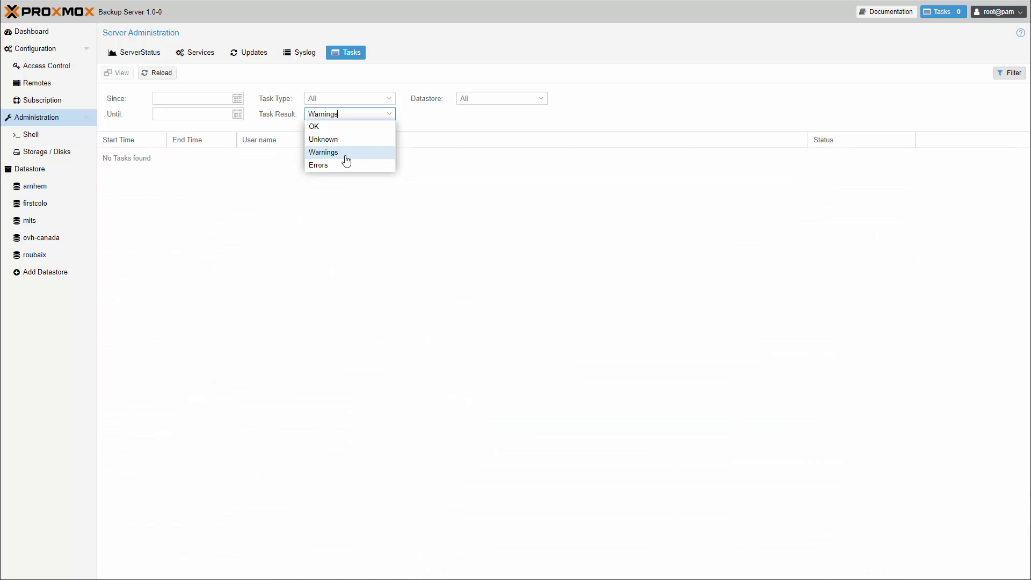
{"action": "left_click", "coordinate": [346, 160]}
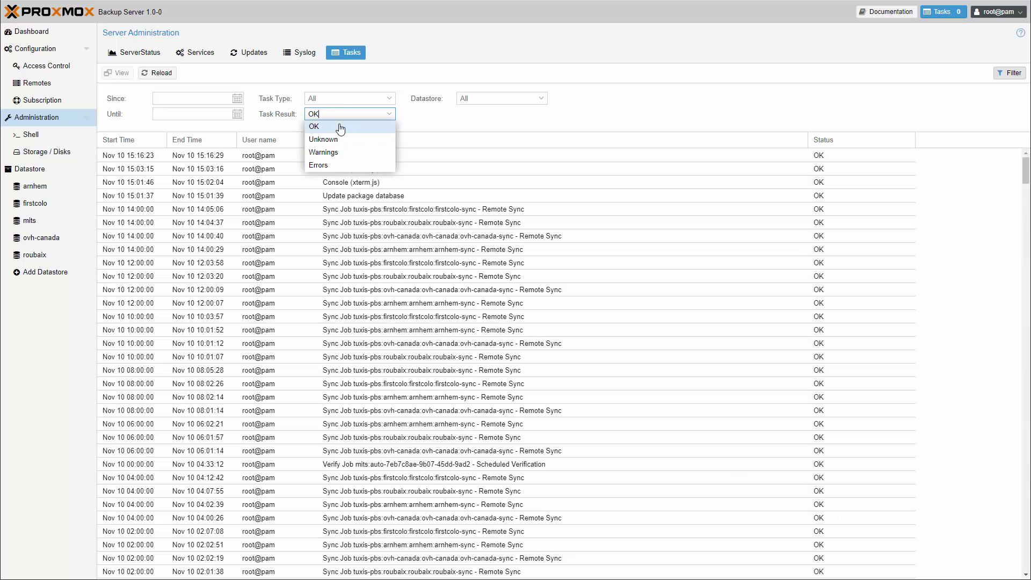
Step: Inspect the ZFS pool 'space' status details under Storage / Disks, enlarging the status window
{"action": "left_click", "coordinate": [49, 136]}
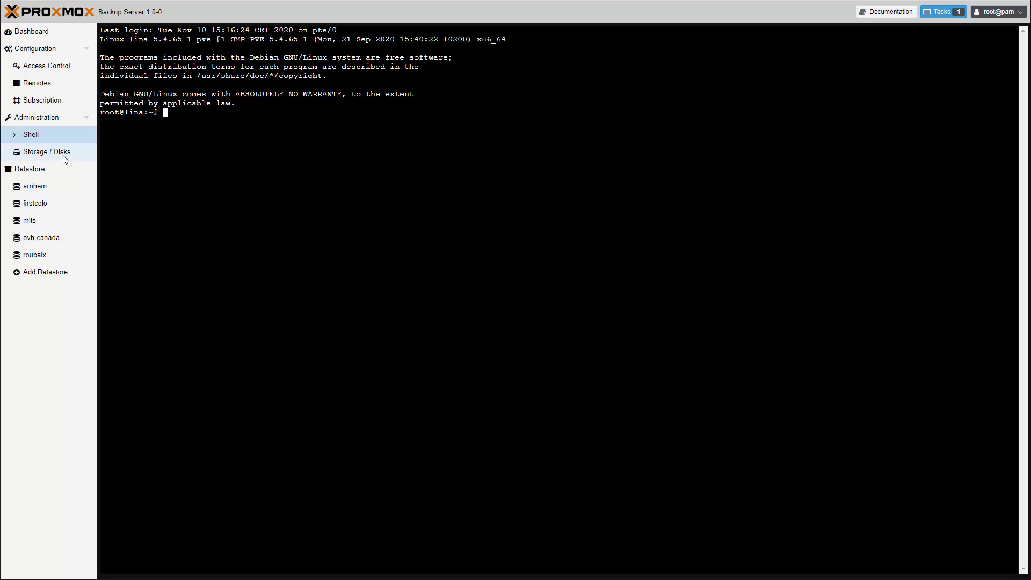
{"action": "left_click", "coordinate": [57, 158]}
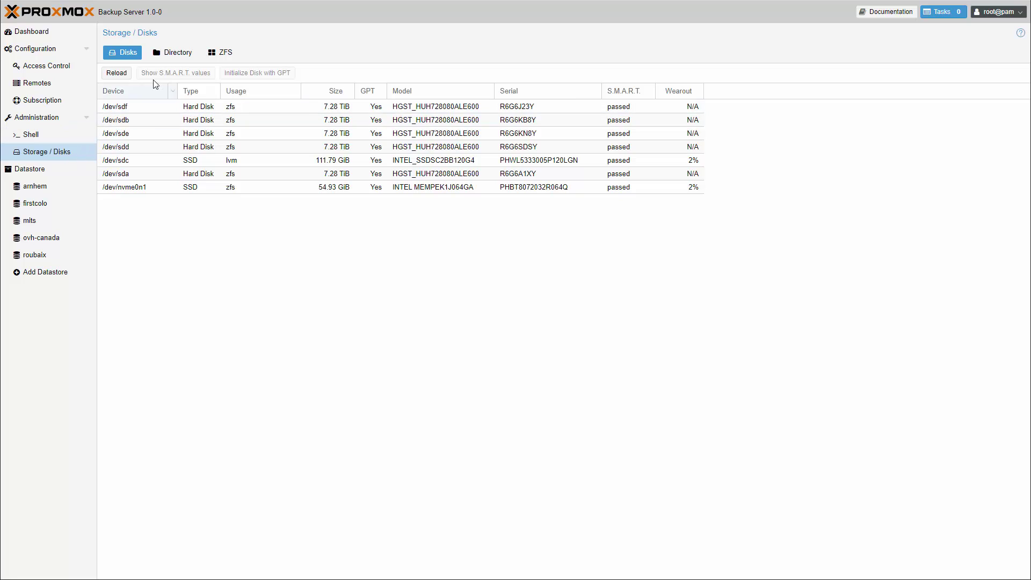
{"action": "left_click", "coordinate": [182, 52]}
{"action": "left_click", "coordinate": [222, 55]}
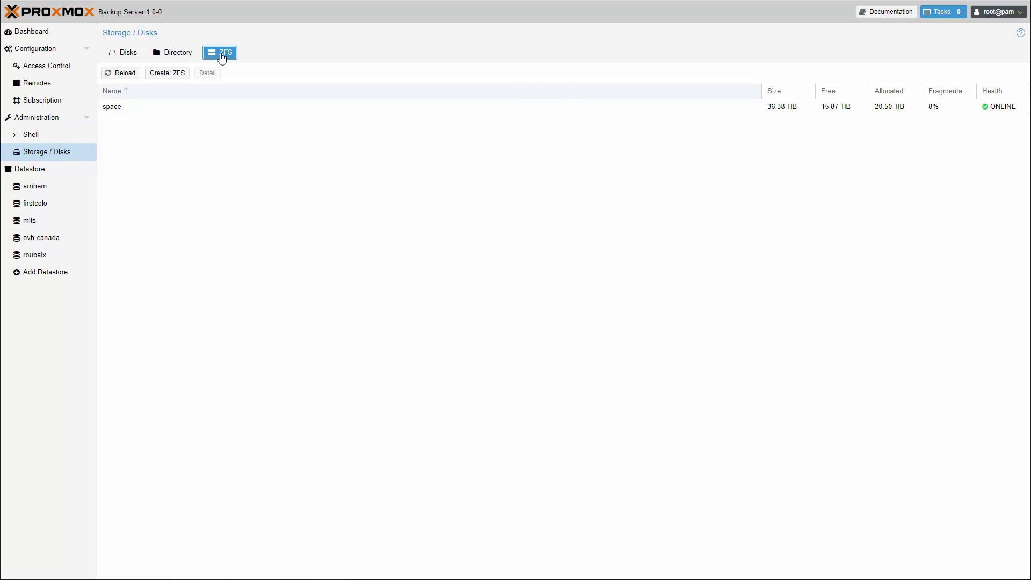
{"action": "left_click", "coordinate": [192, 102]}
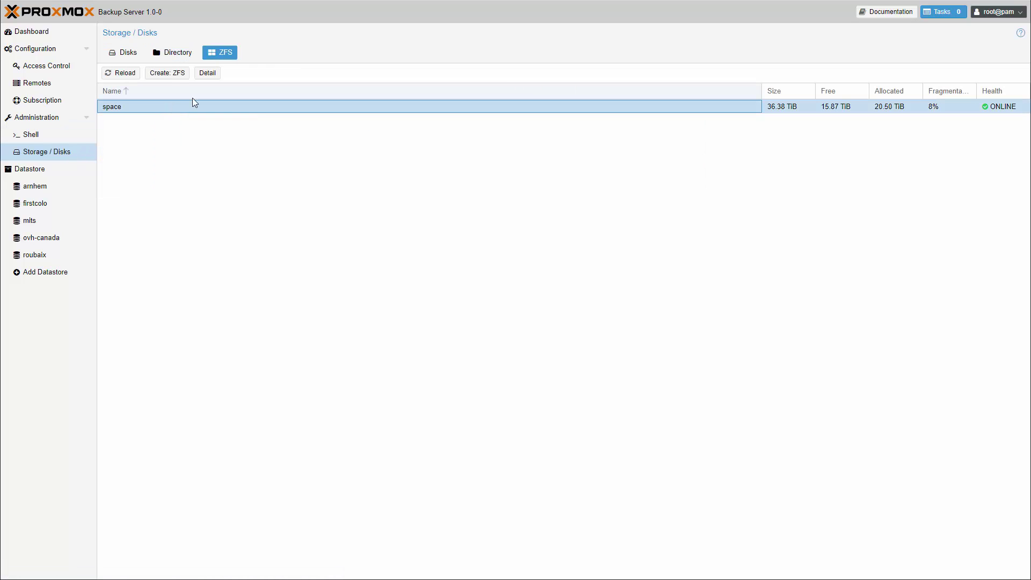
{"action": "left_click", "coordinate": [218, 75]}
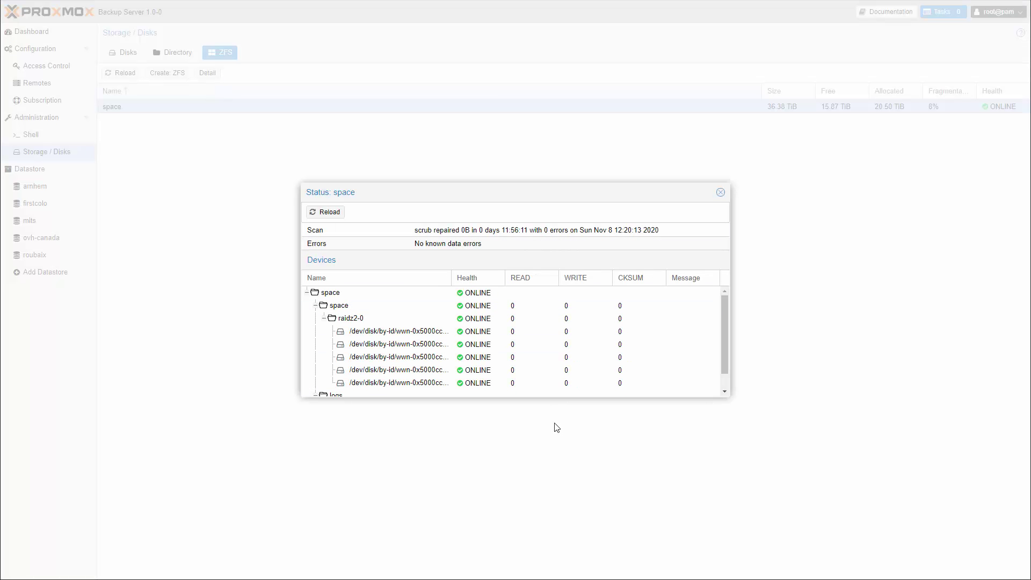
{"action": "left_click_drag", "start_coordinate": [559, 396], "coordinate": [560, 482]}
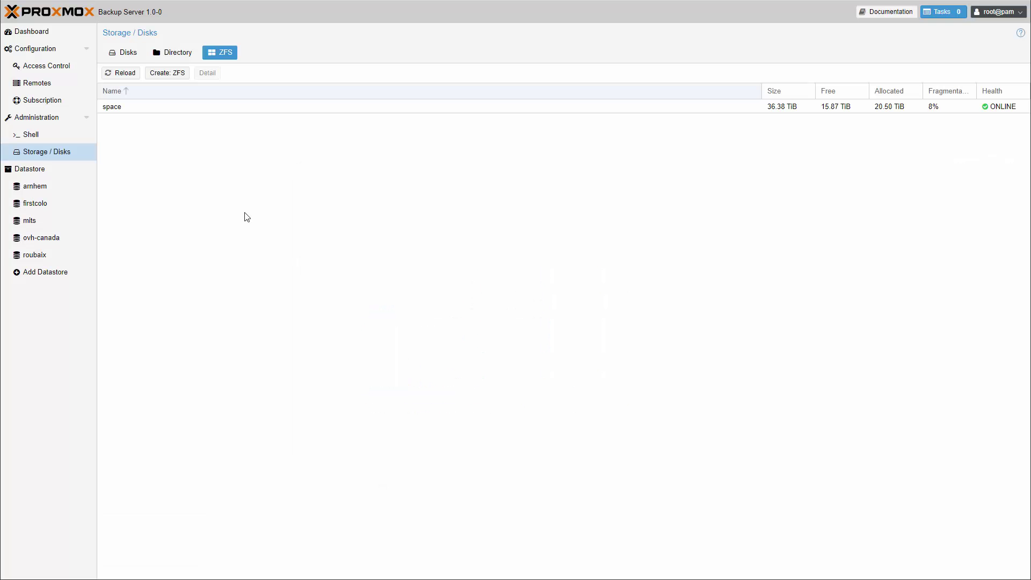
Step: Skim the summaries of all datastores, then open the arnhem datastore summary
{"action": "left_click", "coordinate": [47, 172]}
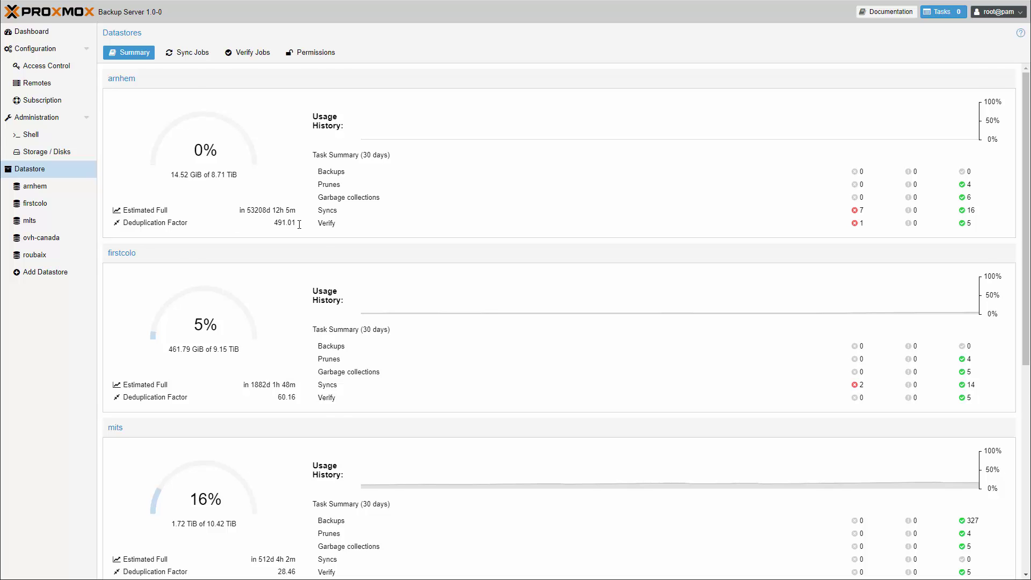
{"action": "scroll", "coordinate": [299, 225], "scroll_direction": "down", "scroll_amount": 5}
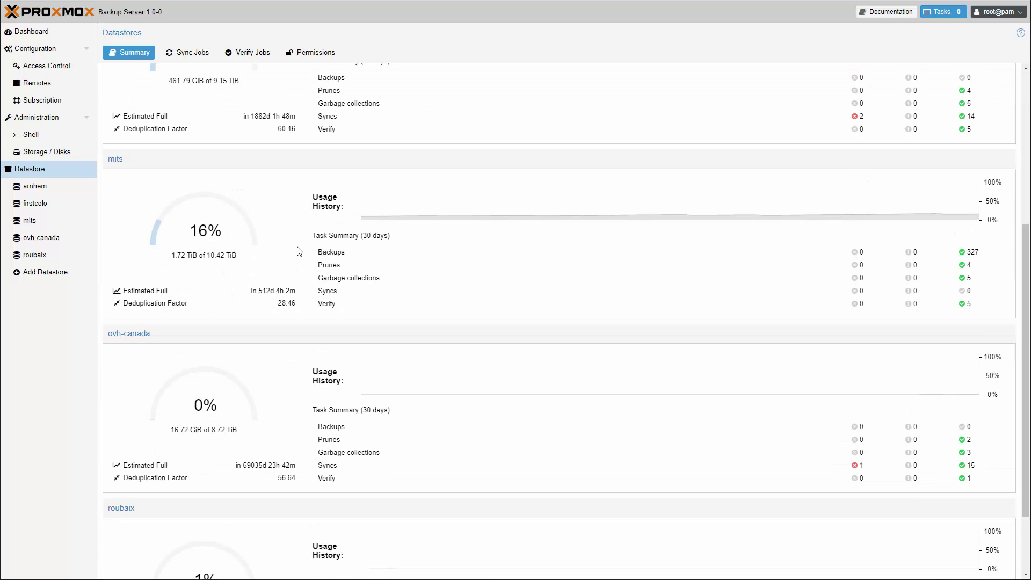
{"action": "scroll", "coordinate": [295, 251], "scroll_direction": "up", "scroll_amount": 5}
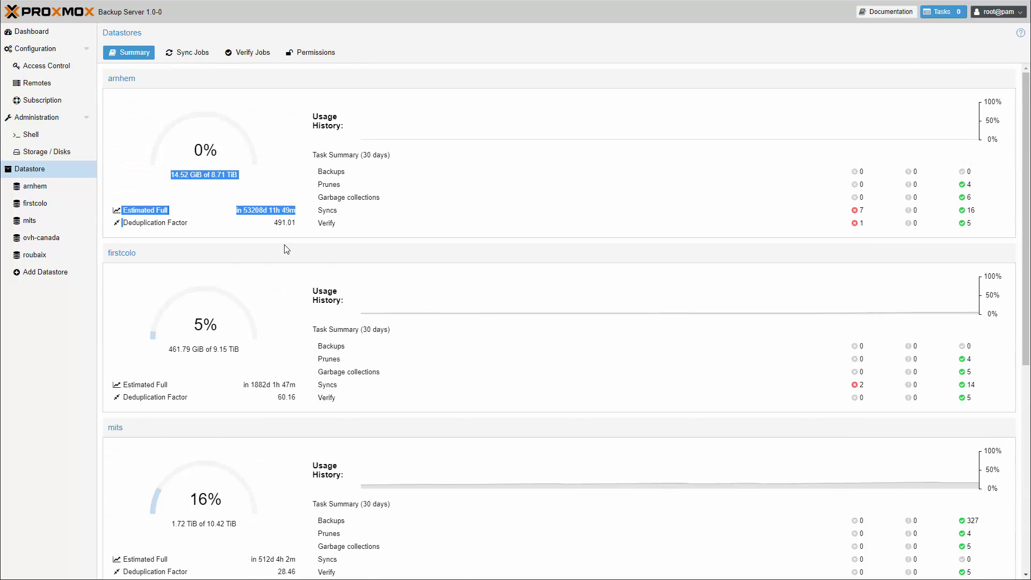
{"action": "left_click", "coordinate": [56, 191]}
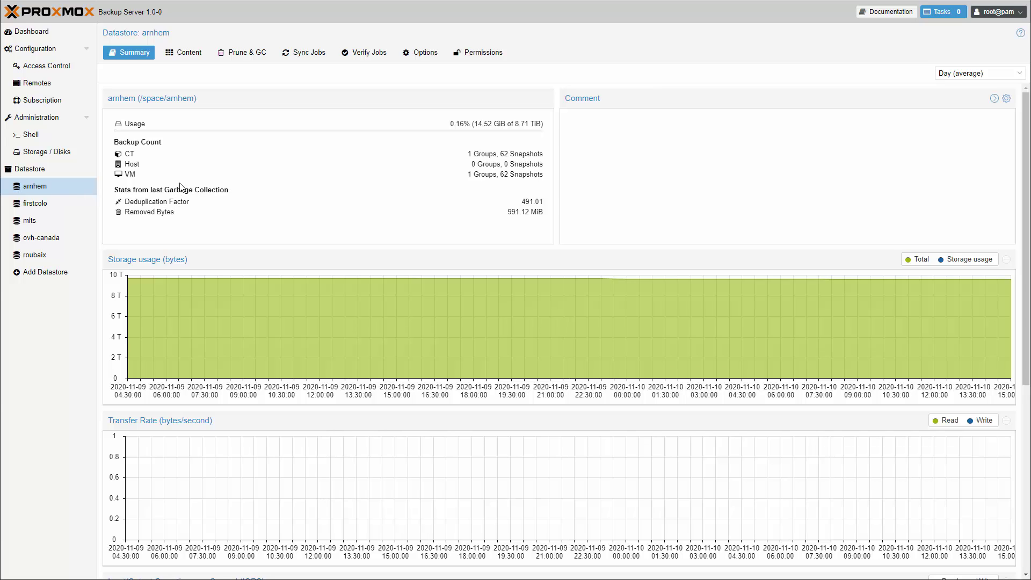
Step: Browse arnhem's backup groups, expanding ct/104 and vm/103, then show its Prune & GC settings
{"action": "left_click", "coordinate": [196, 58]}
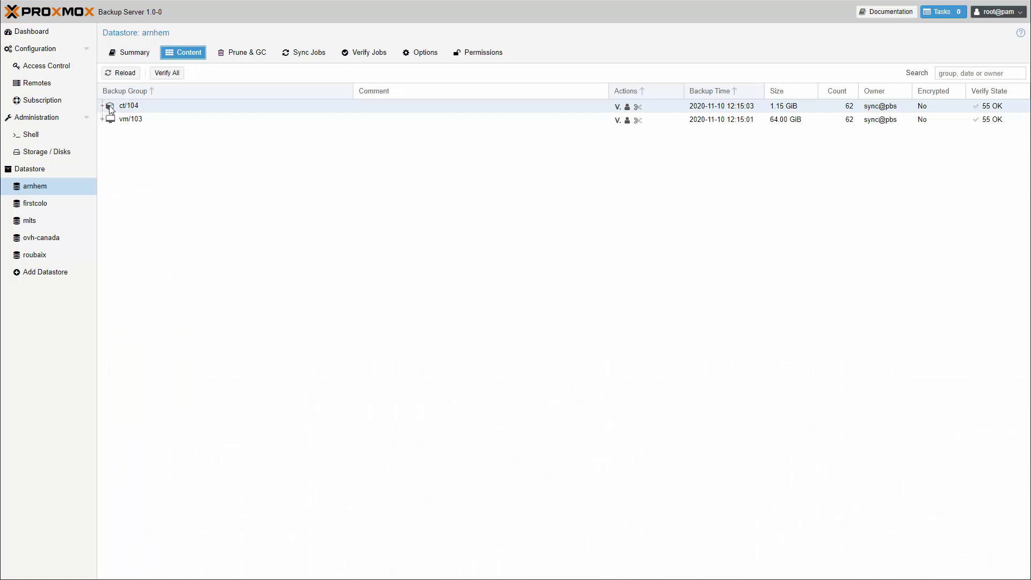
{"action": "left_click", "coordinate": [106, 109]}
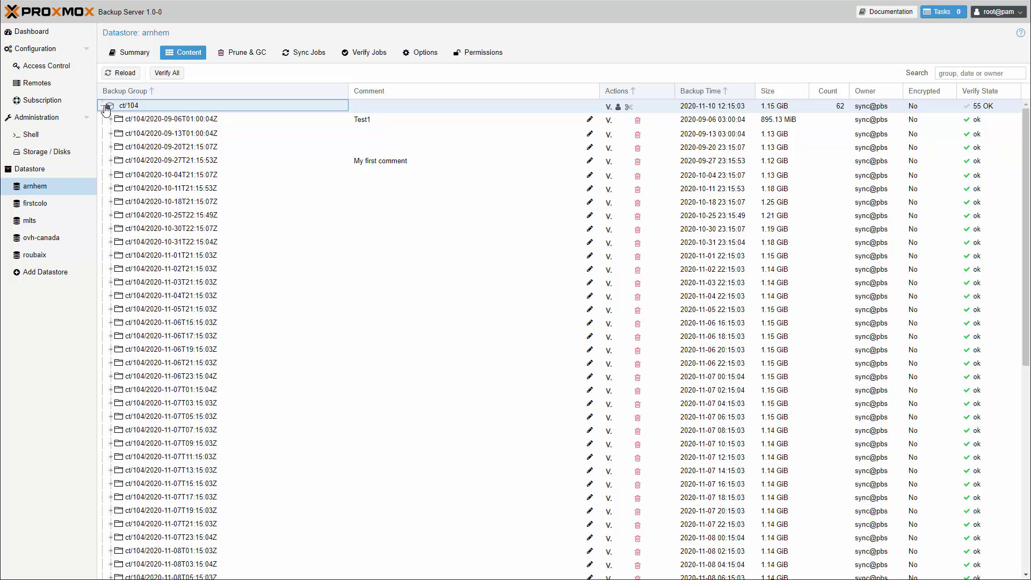
{"action": "scroll", "coordinate": [140, 253], "scroll_direction": "down", "scroll_amount": 2}
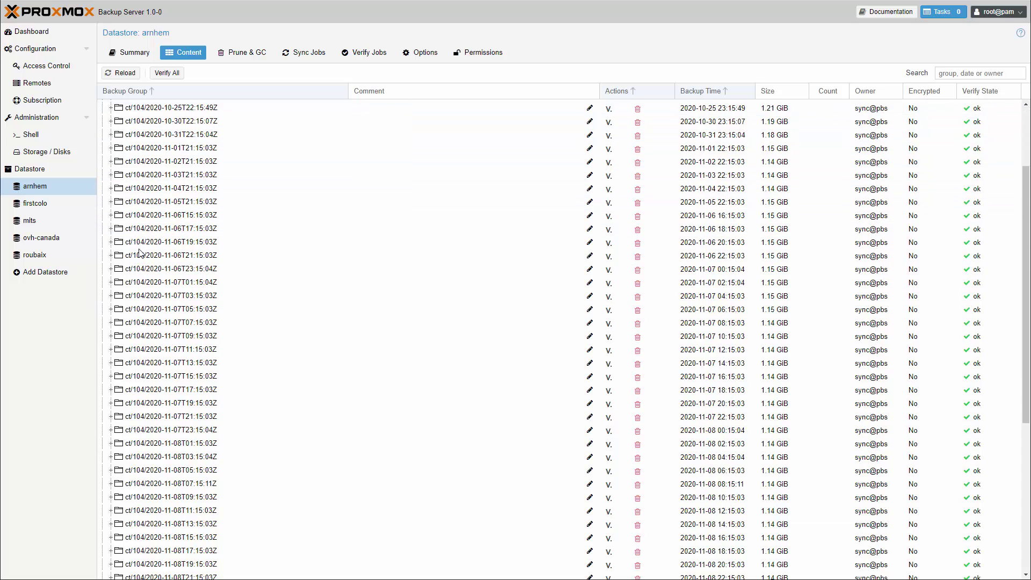
{"action": "scroll", "coordinate": [140, 253], "scroll_direction": "down", "scroll_amount": 3}
{"action": "scroll", "coordinate": [129, 215], "scroll_direction": "up", "scroll_amount": 6}
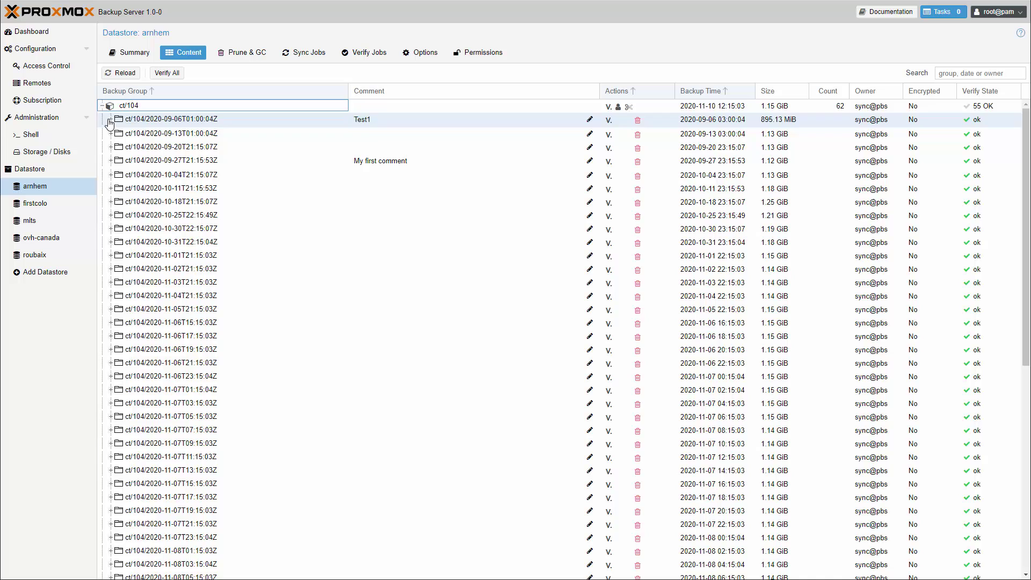
{"action": "left_click", "coordinate": [101, 121]}
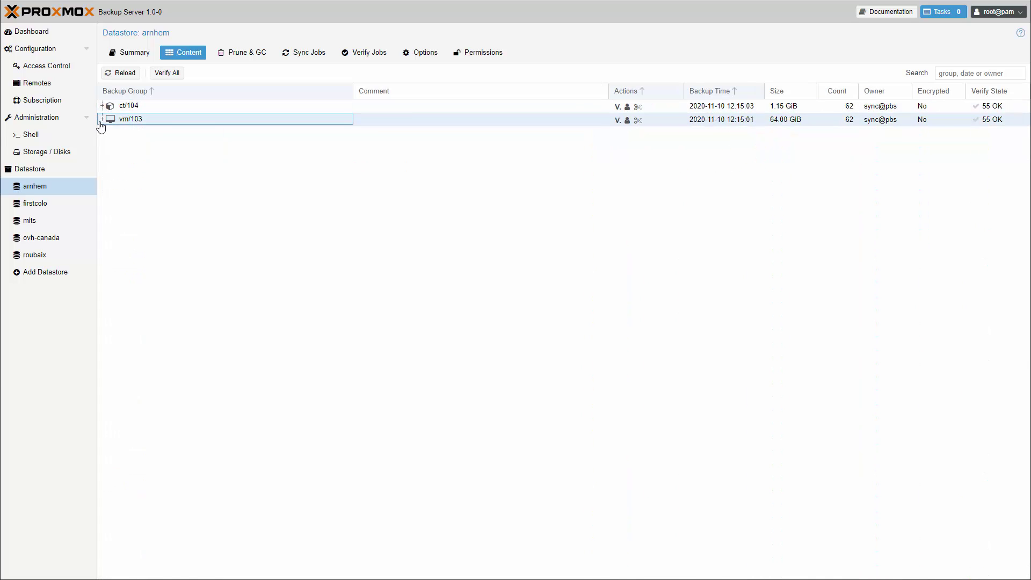
{"action": "left_click", "coordinate": [100, 122]}
{"action": "left_click", "coordinate": [101, 122]}
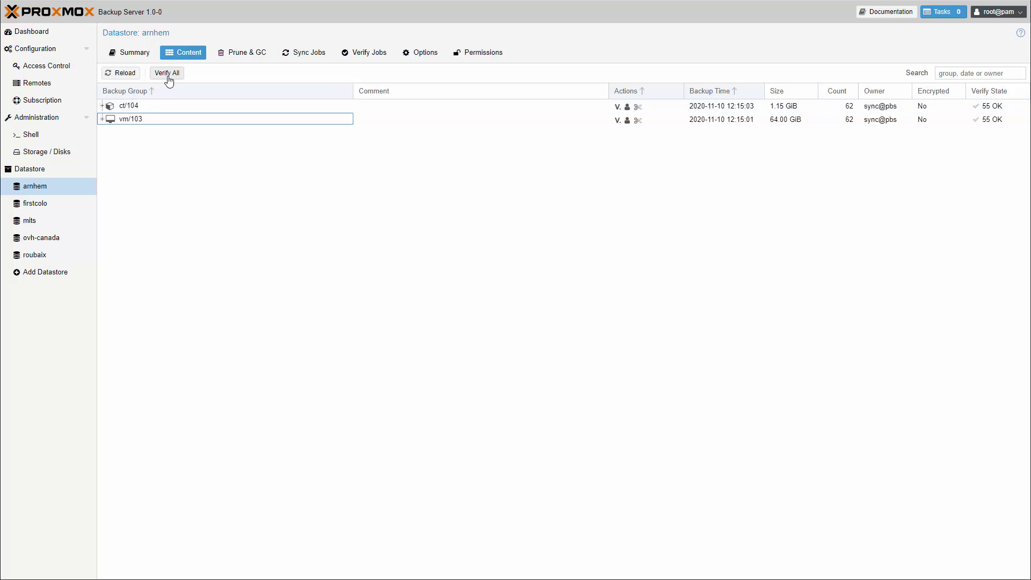
{"action": "left_click", "coordinate": [240, 59]}
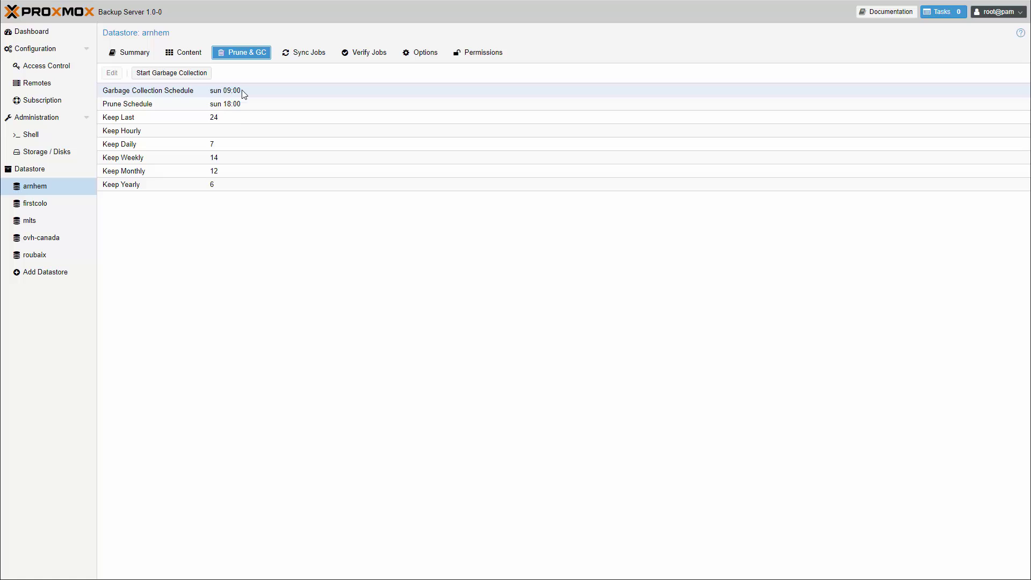
Step: Open arnhem's Prune Options editor from the Keep Last retention row
{"action": "left_click", "coordinate": [249, 120]}
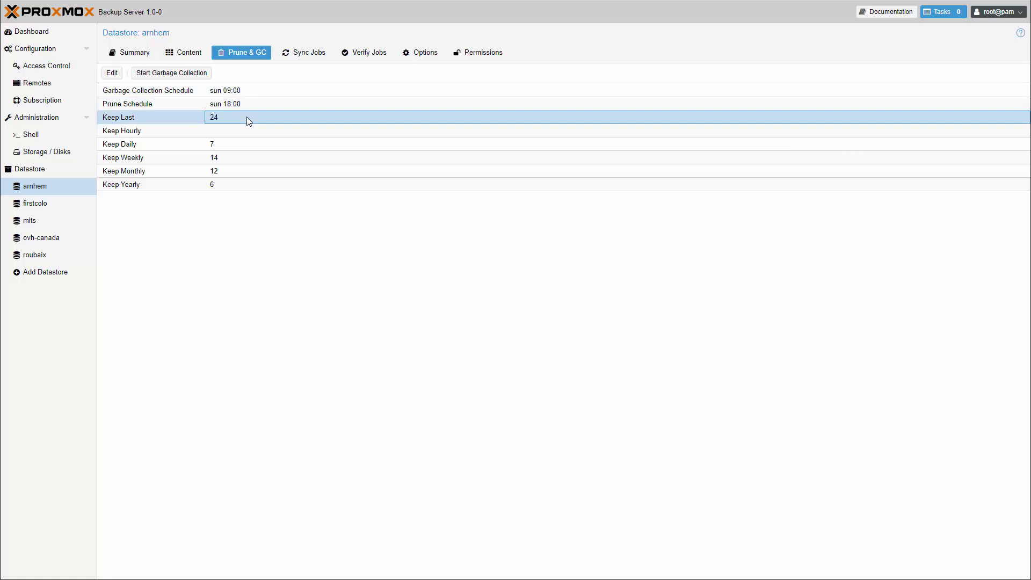
{"action": "double_click", "coordinate": [249, 119]}
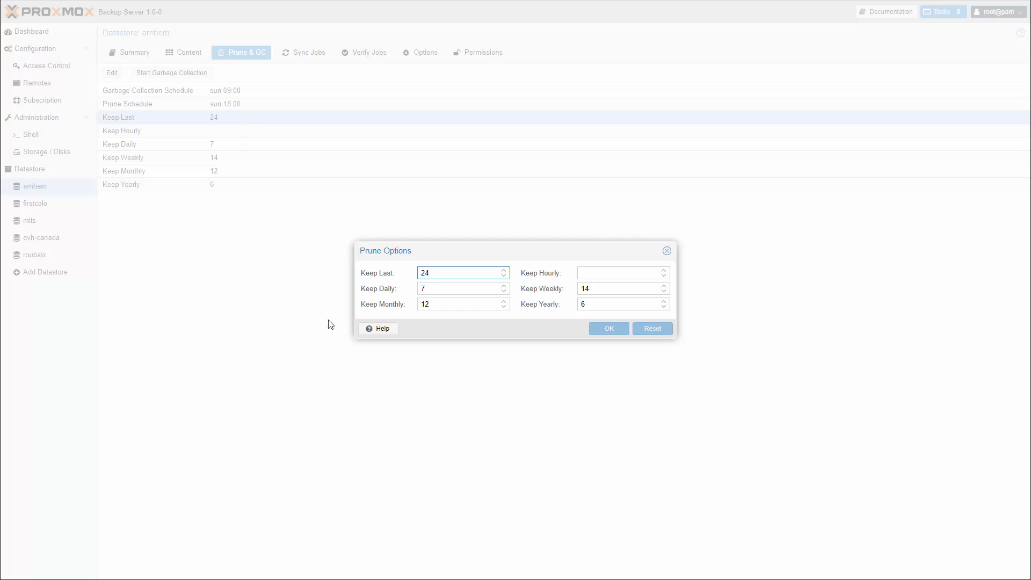
Step: Read the pruning help documentation and open the prune simulator
{"action": "left_click", "coordinate": [388, 332]}
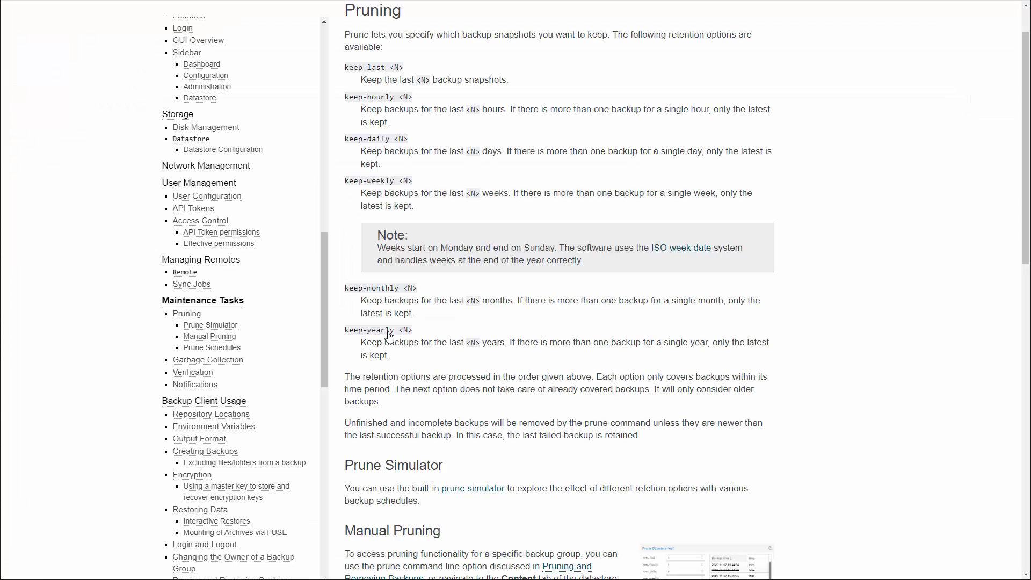
{"action": "scroll", "coordinate": [421, 281], "scroll_direction": "down", "scroll_amount": 2}
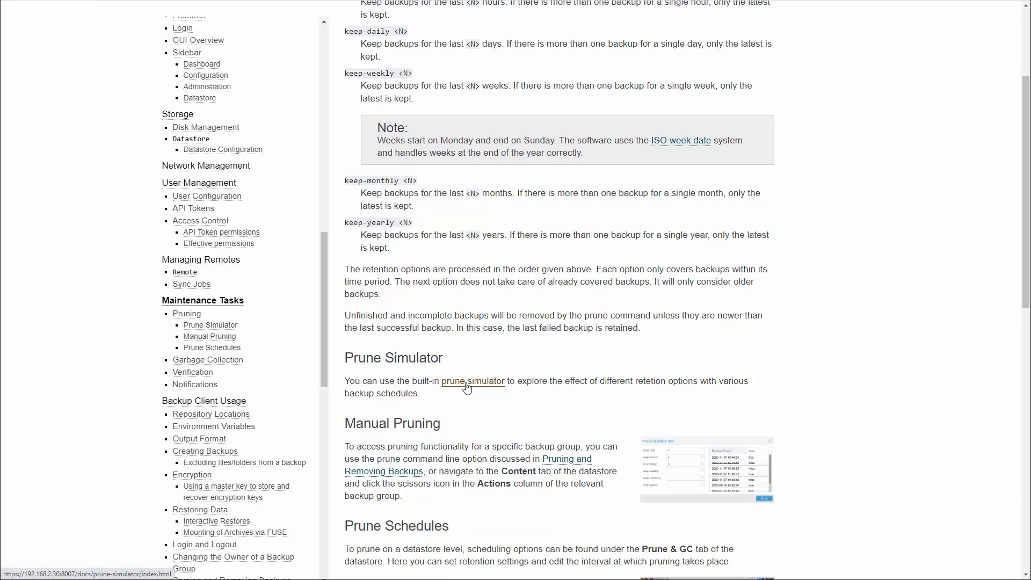
{"action": "left_click", "coordinate": [467, 386]}
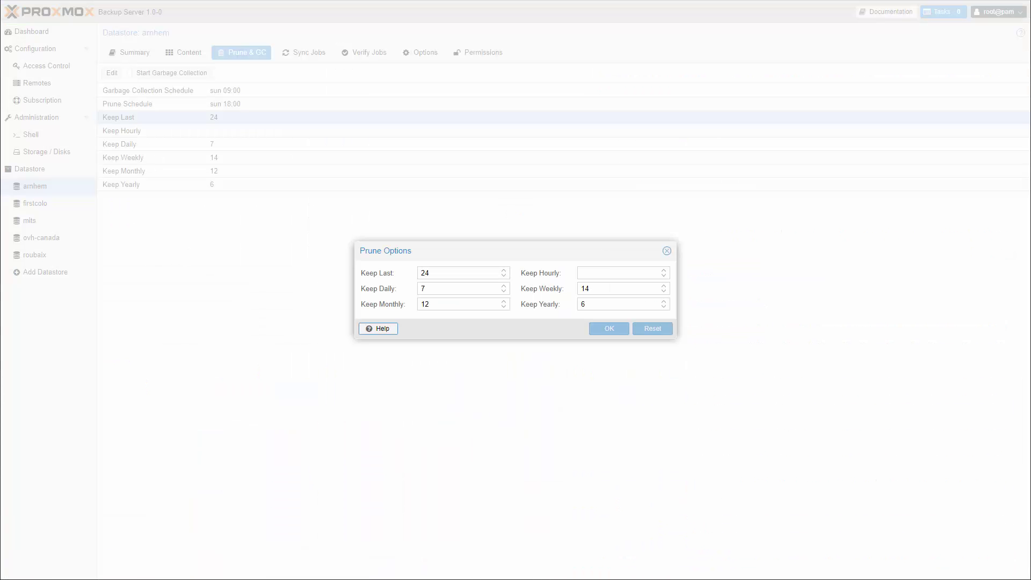
Step: Close Prune Options, review the arnhem-sync job settings unchanged, then show Verify Jobs
{"action": "left_click", "coordinate": [667, 252]}
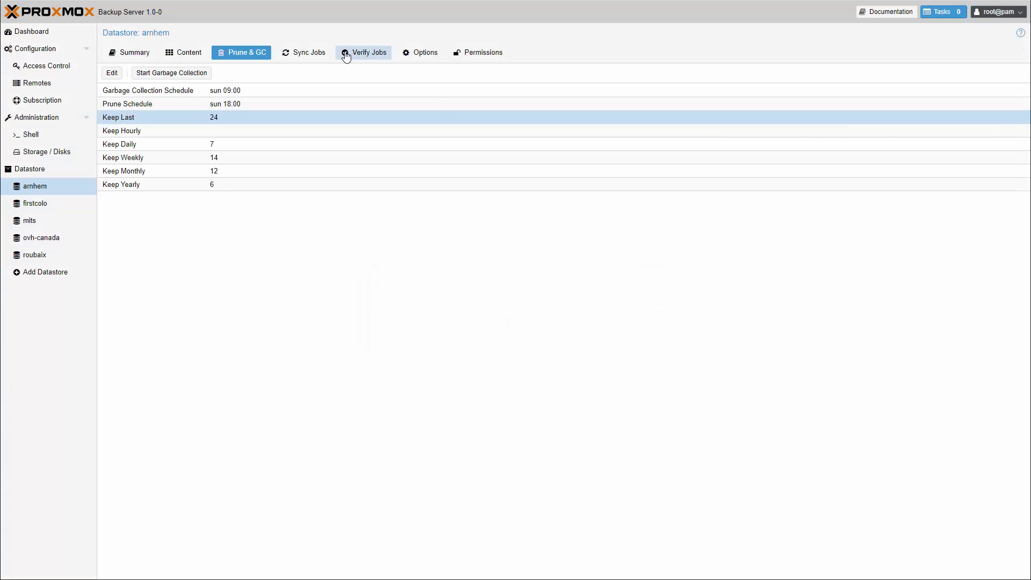
{"action": "left_click", "coordinate": [325, 56]}
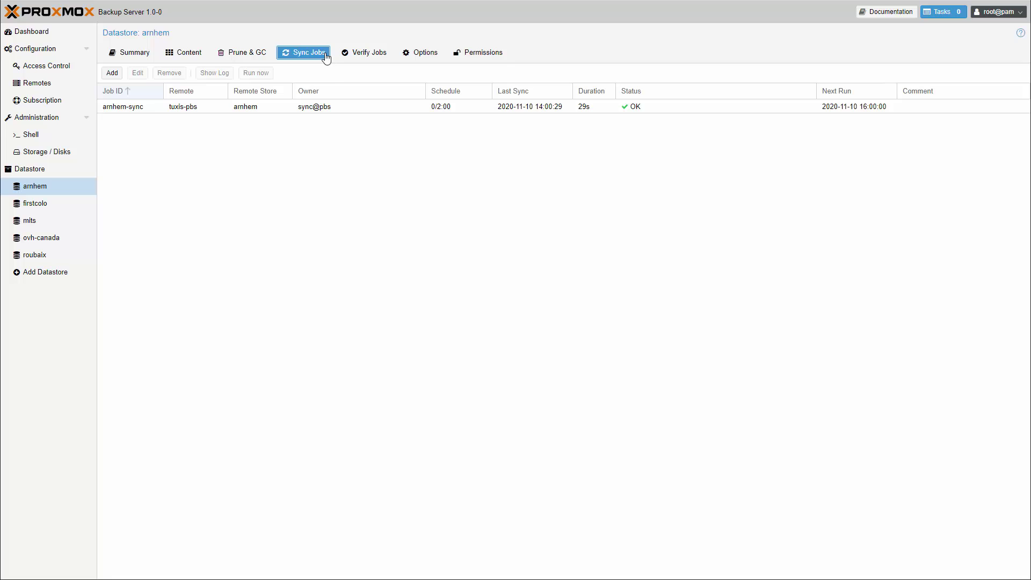
{"action": "left_click", "coordinate": [346, 110]}
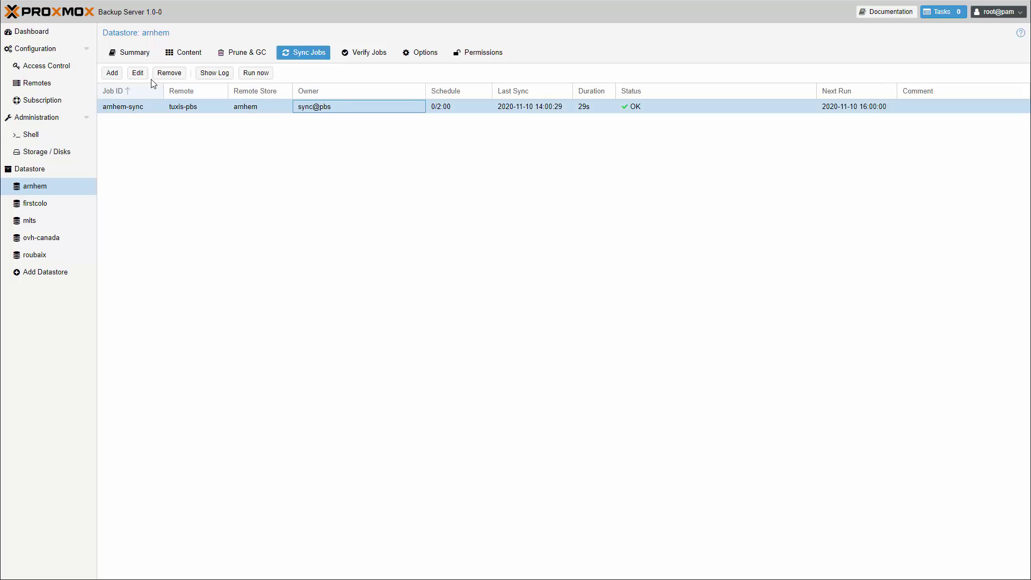
{"action": "left_click", "coordinate": [141, 75]}
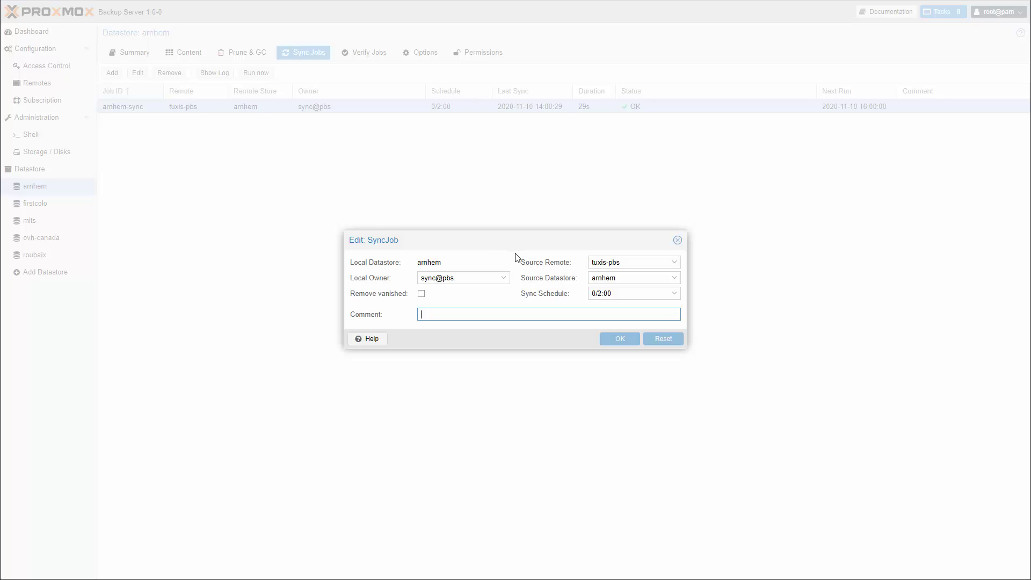
{"action": "left_click", "coordinate": [680, 244]}
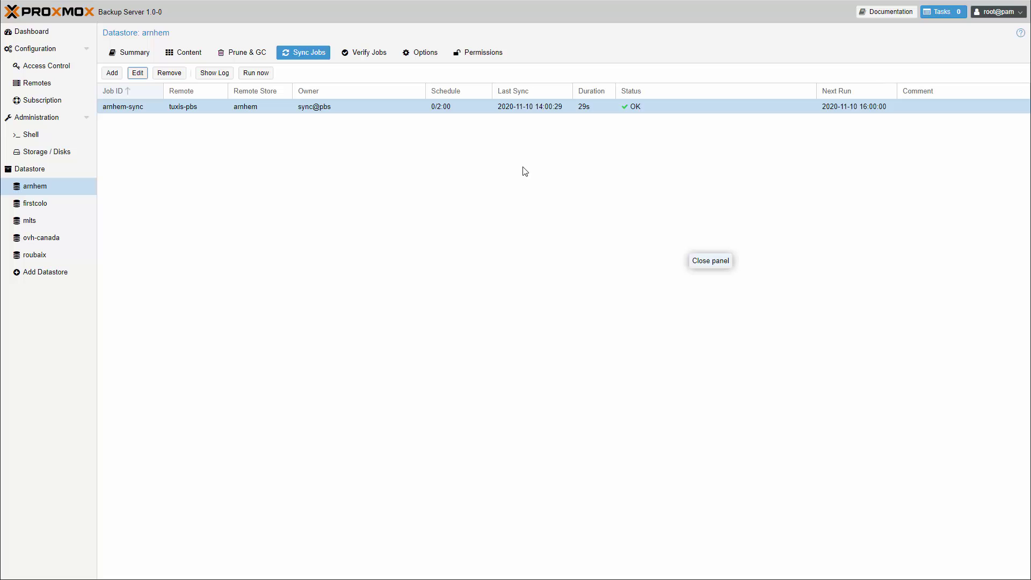
{"action": "left_click", "coordinate": [388, 60]}
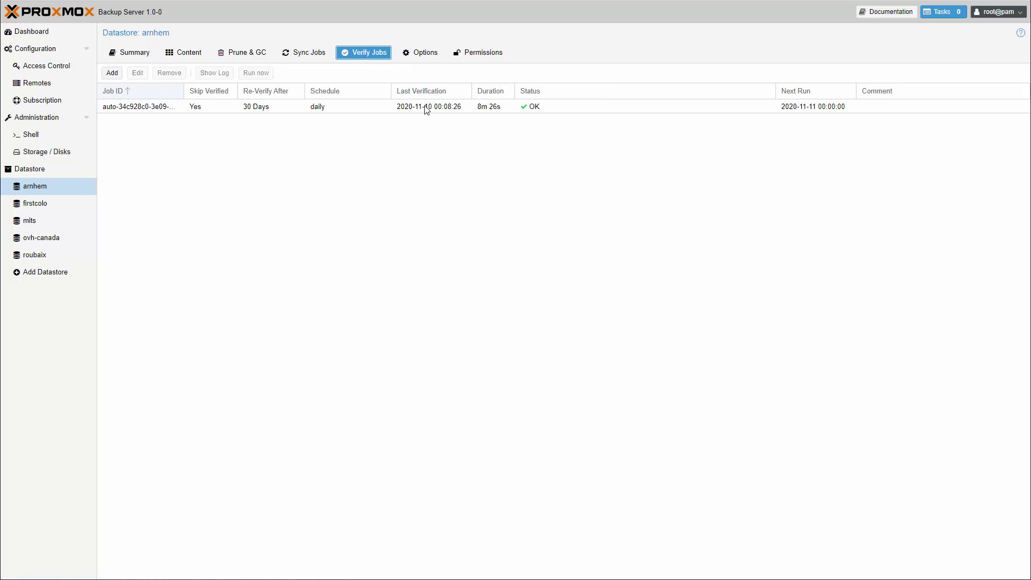
{"action": "left_click", "coordinate": [426, 110]}
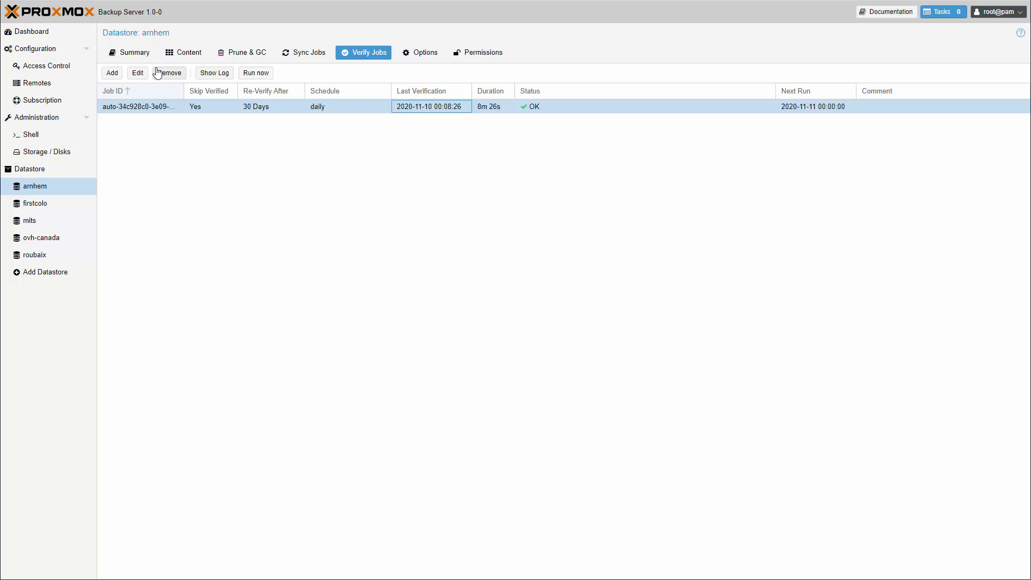
{"action": "left_click", "coordinate": [139, 73]}
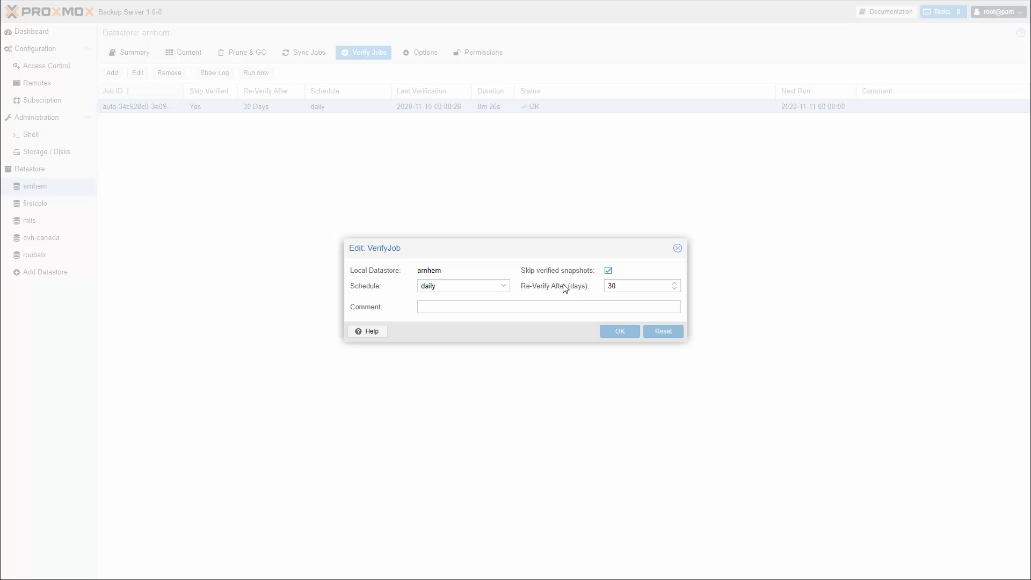
{"action": "left_click", "coordinate": [678, 249]}
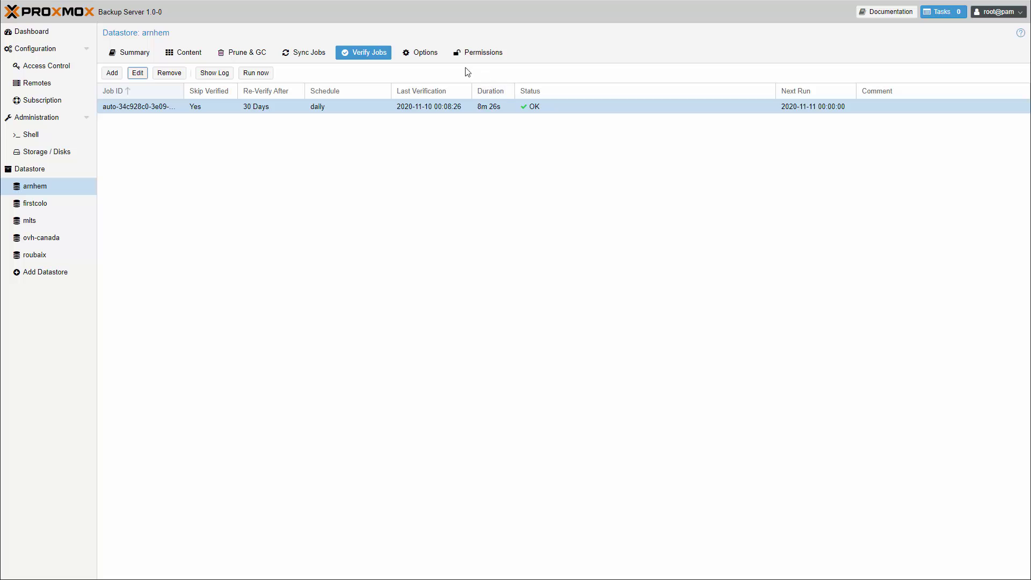
Step: Set arnhem's Notify option to Always for verification jobs, keeping sync jobs on Errors
{"action": "left_click", "coordinate": [441, 59]}
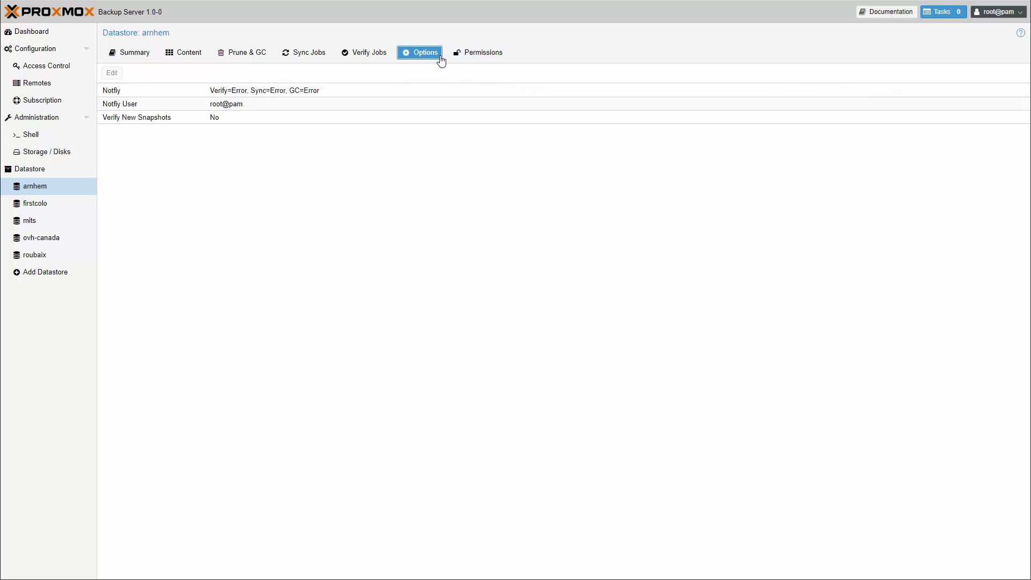
{"action": "left_click", "coordinate": [219, 95]}
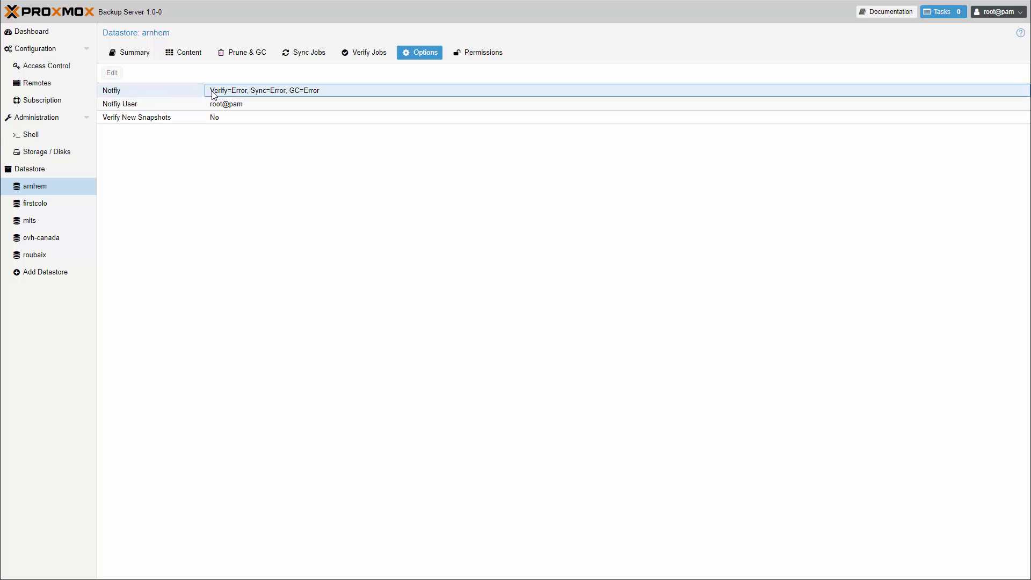
{"action": "left_click", "coordinate": [113, 73]}
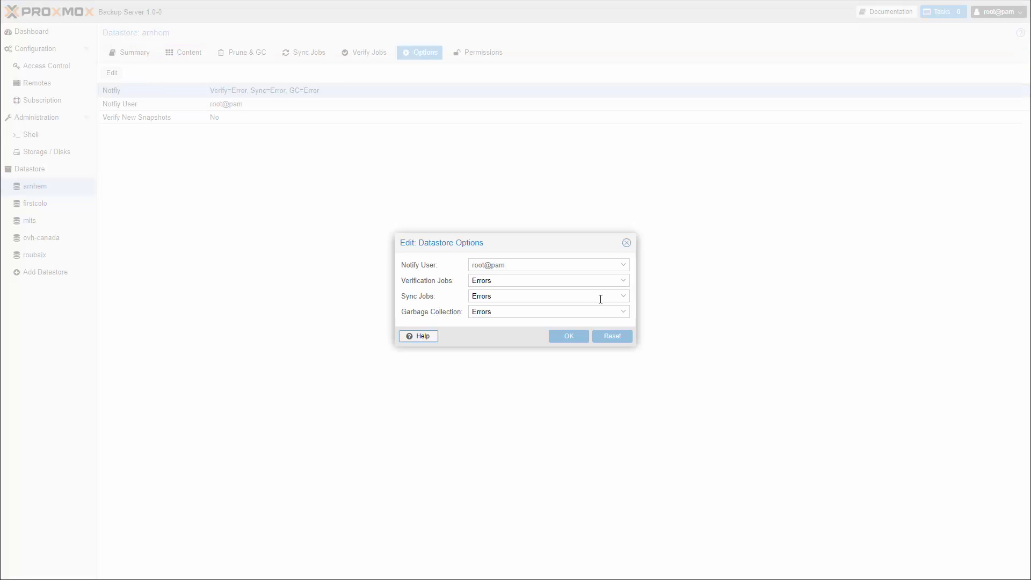
{"action": "left_click", "coordinate": [623, 282]}
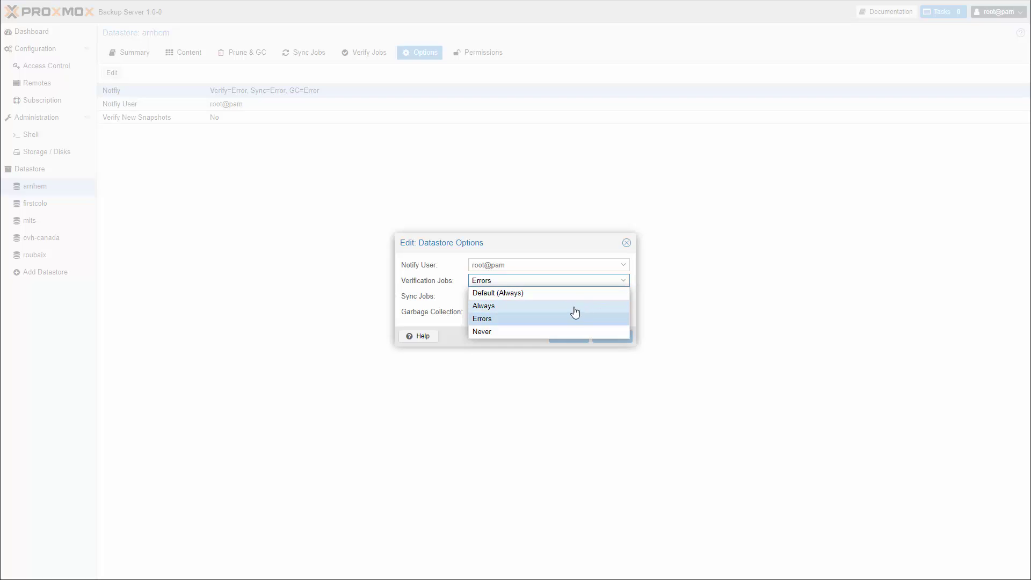
{"action": "left_click", "coordinate": [545, 307]}
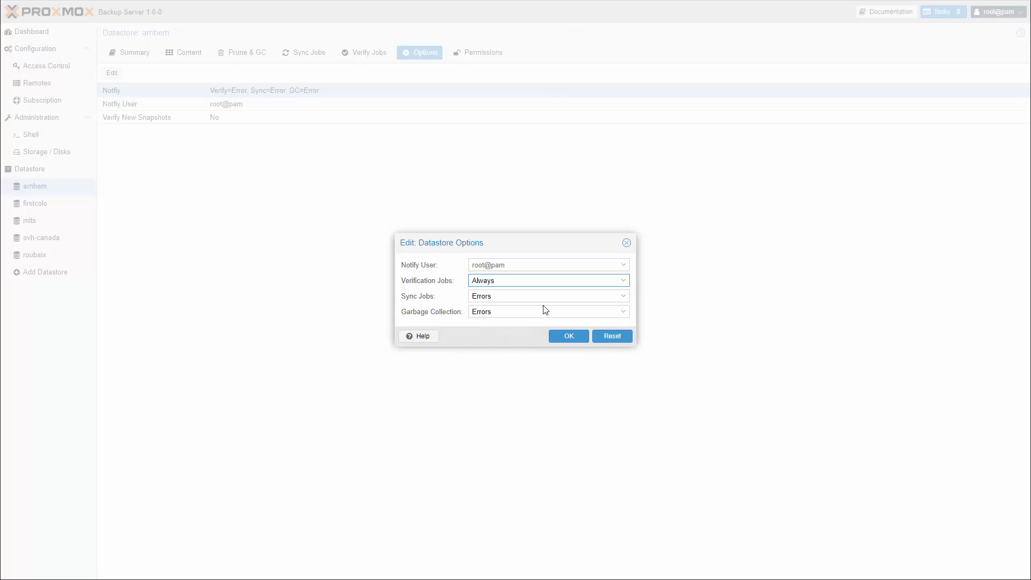
{"action": "left_click", "coordinate": [494, 298]}
{"action": "left_click", "coordinate": [495, 298]}
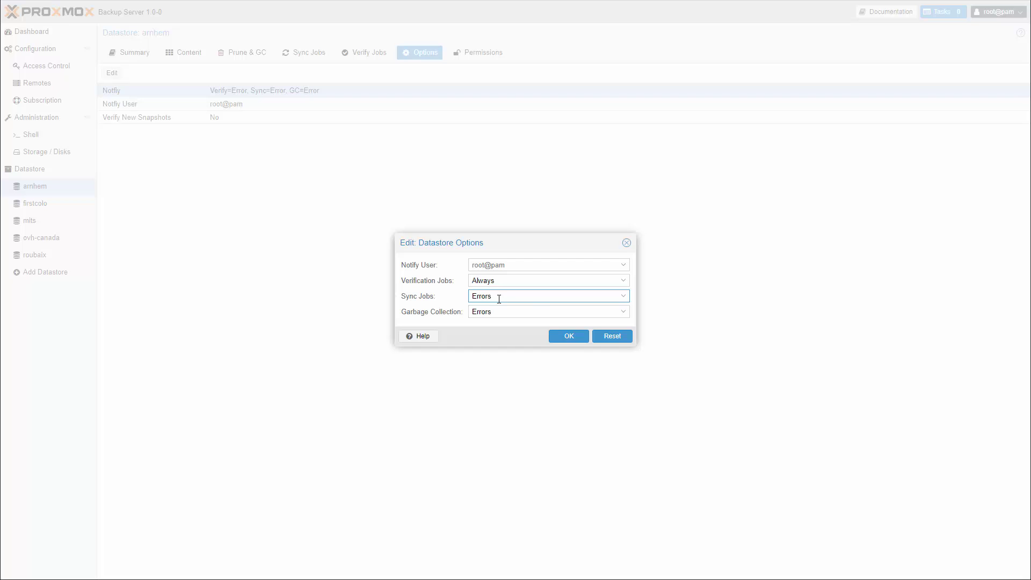
{"action": "left_click", "coordinate": [571, 339]}
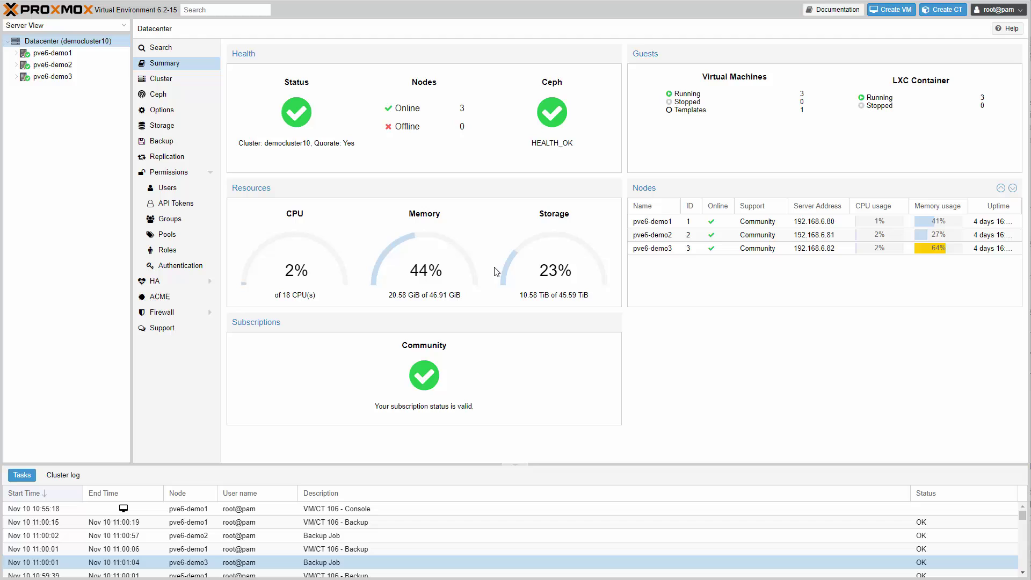
Step: Review Datacenter storage, preview the Proxmox Backup Server add form, widen Type, expand pve6-demo1
{"action": "left_click", "coordinate": [174, 126]}
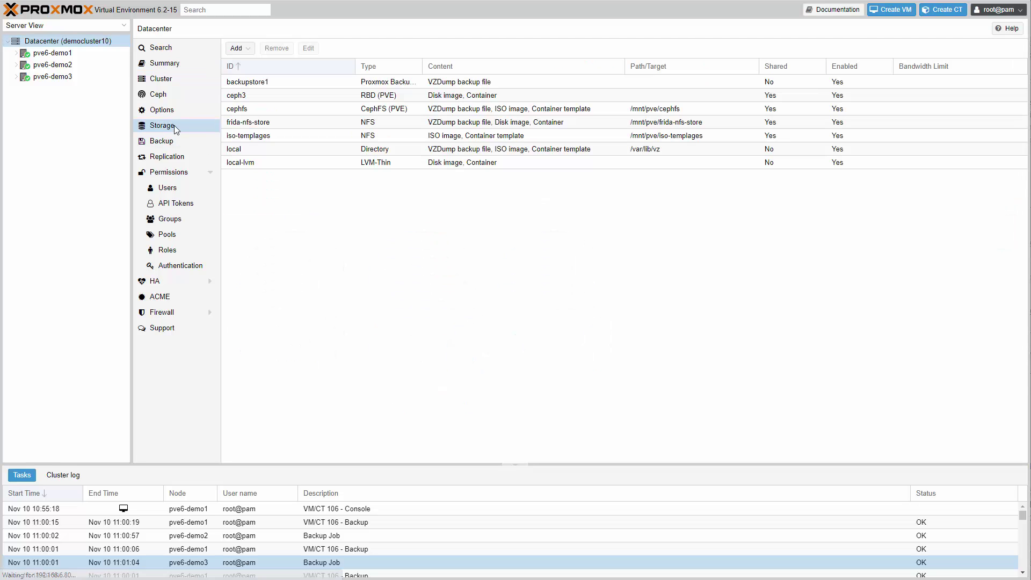
{"action": "left_click", "coordinate": [249, 53]}
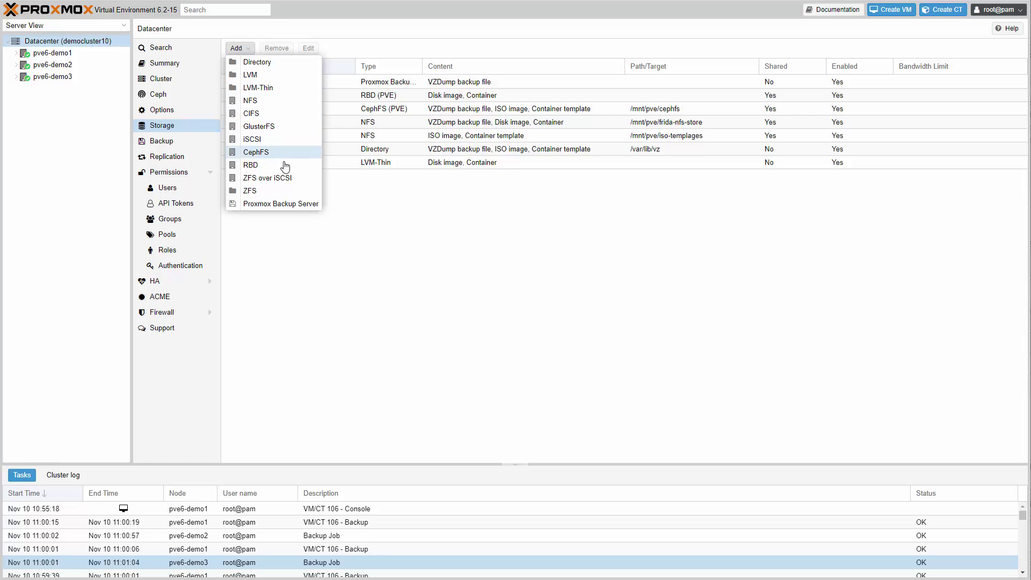
{"action": "left_click", "coordinate": [296, 205]}
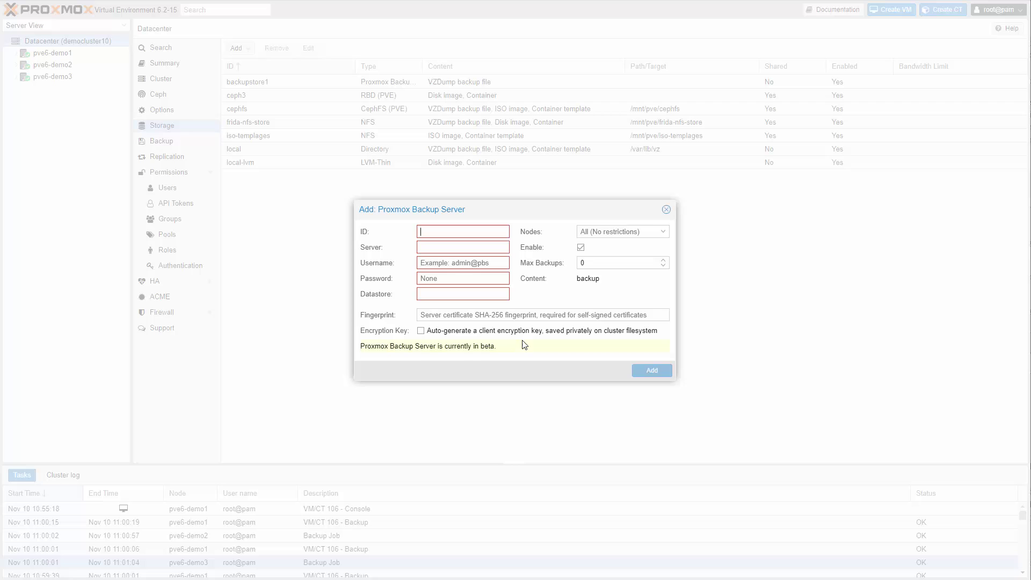
{"action": "left_click", "coordinate": [666, 209]}
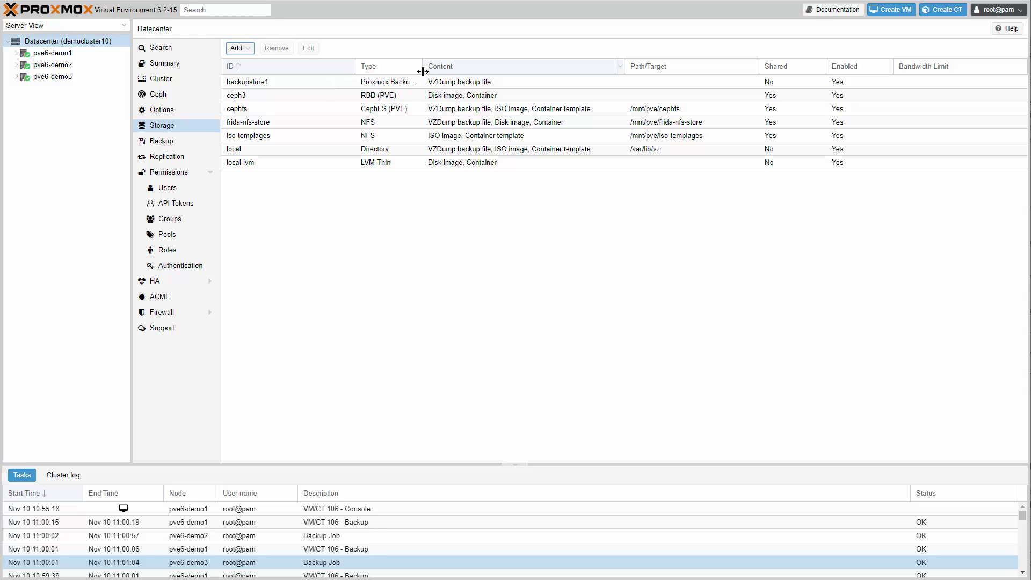
{"action": "left_click_drag", "start_coordinate": [422, 66], "coordinate": [454, 66]}
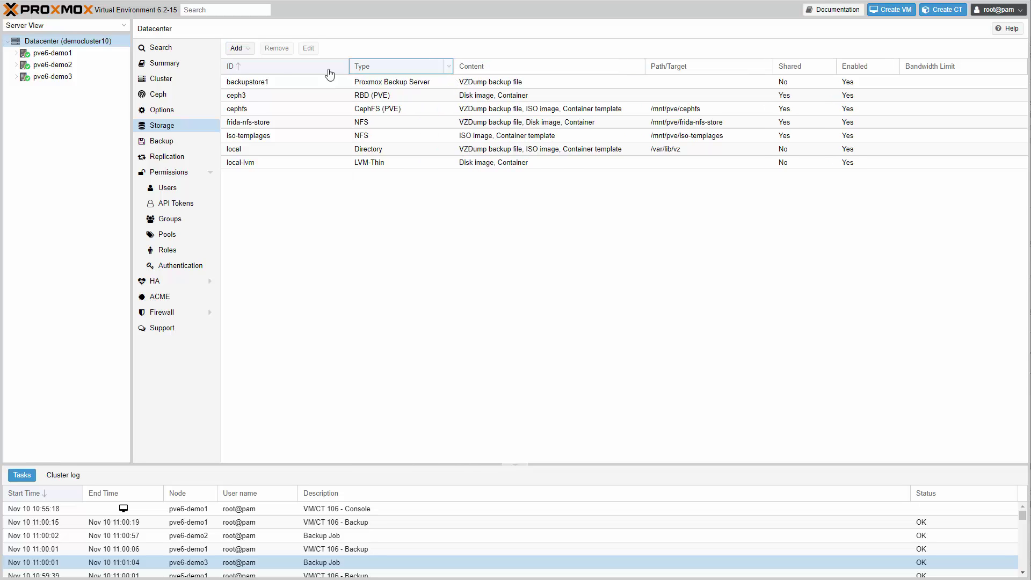
{"action": "left_click", "coordinate": [15, 53]}
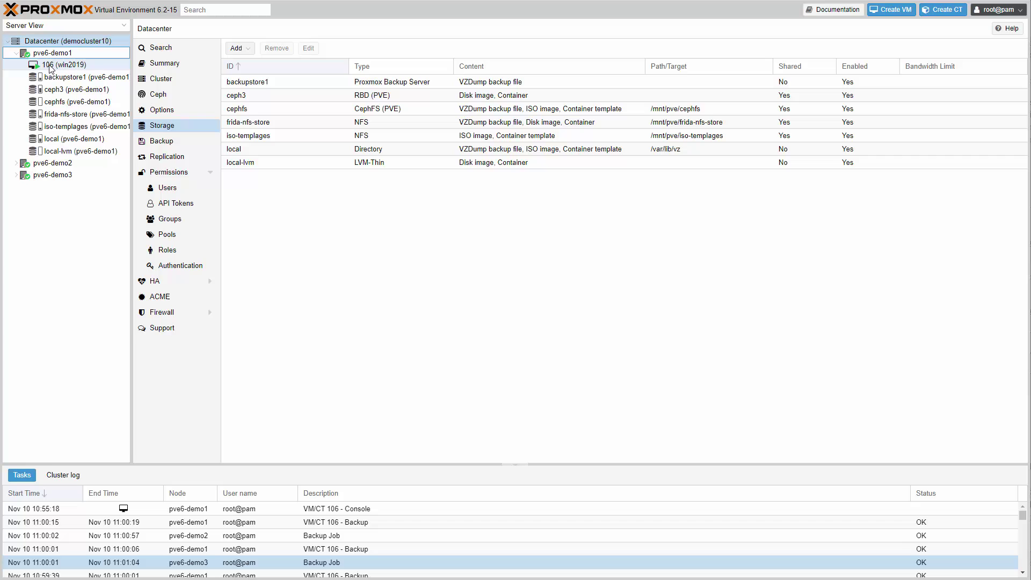
Step: Open VM 106 (win2019)'s backups and start a manual Backup now
{"action": "left_click", "coordinate": [54, 65]}
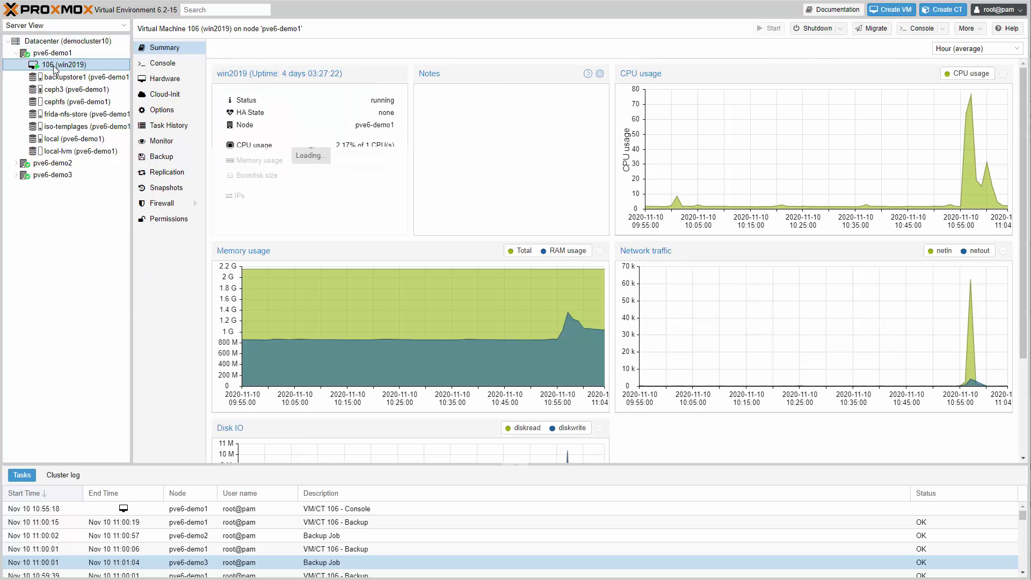
{"action": "left_click", "coordinate": [159, 157]}
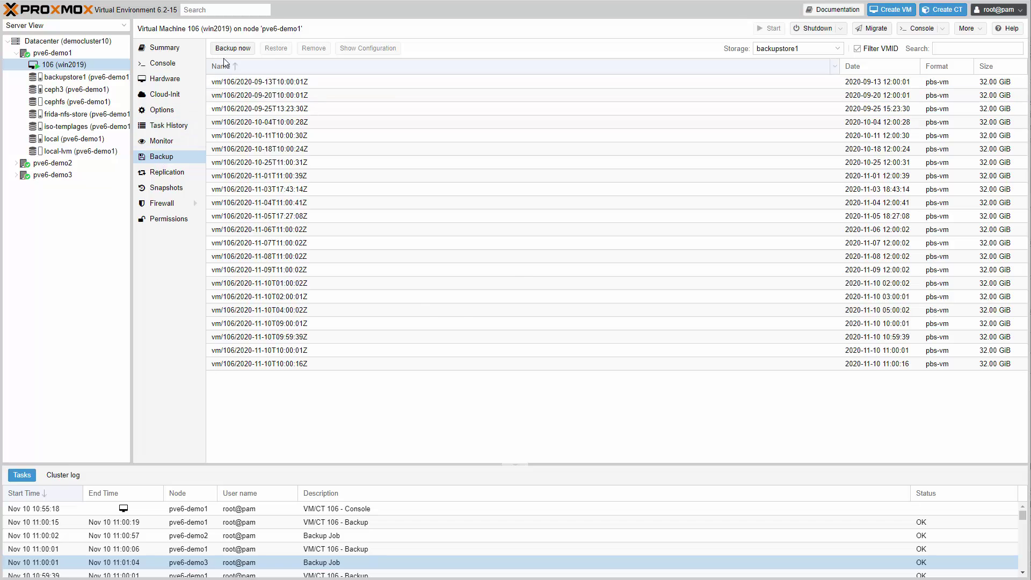
{"action": "left_click", "coordinate": [232, 49]}
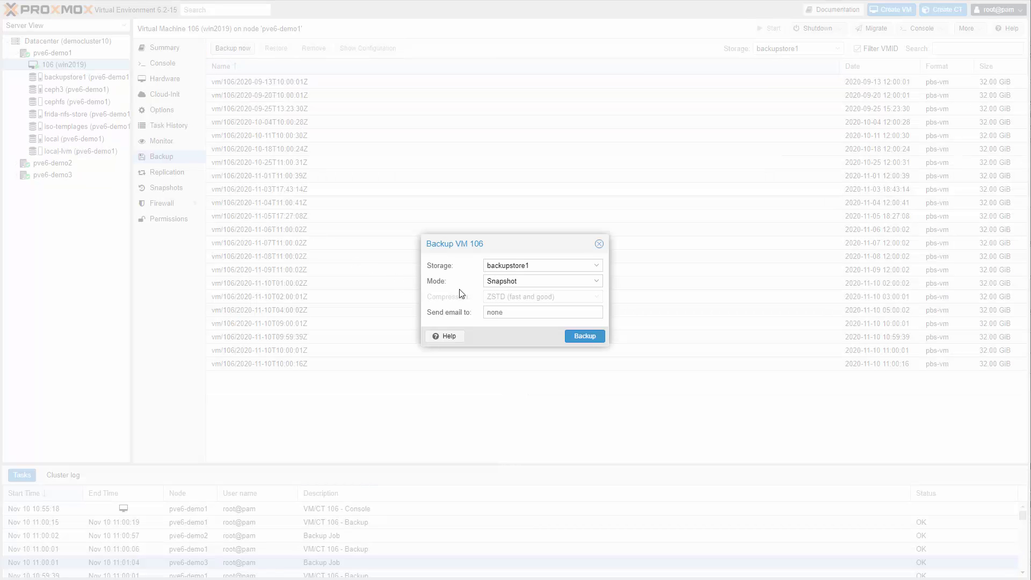
Step: Run the backup with a notification e-mail address and check the 408 MiB incremental log
{"action": "left_click", "coordinate": [519, 313]}
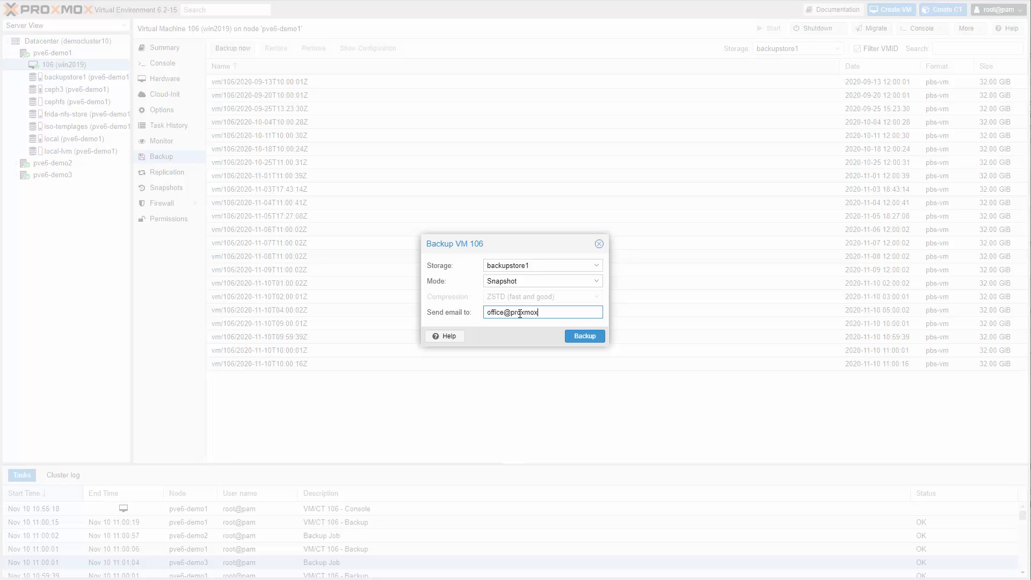
{"action": "left_click", "coordinate": [594, 338]}
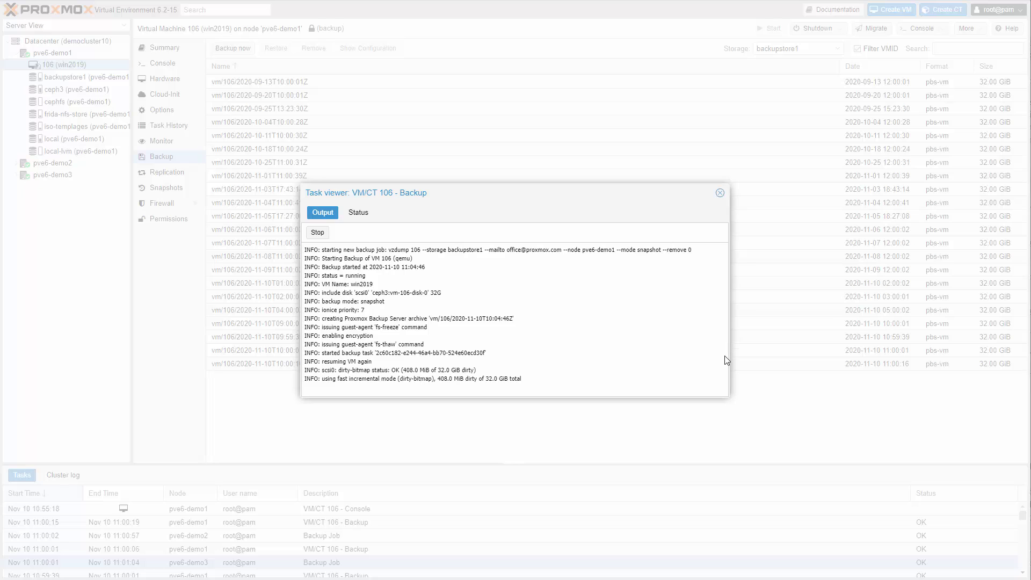
{"action": "left_click_drag", "start_coordinate": [724, 396], "coordinate": [715, 478]}
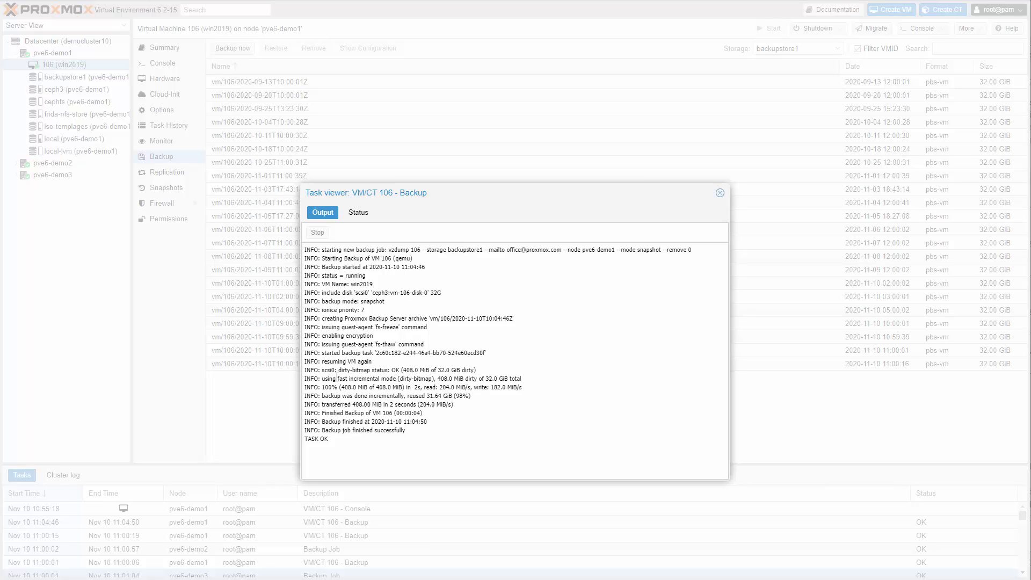
{"action": "left_click_drag", "start_coordinate": [337, 379], "coordinate": [430, 380]}
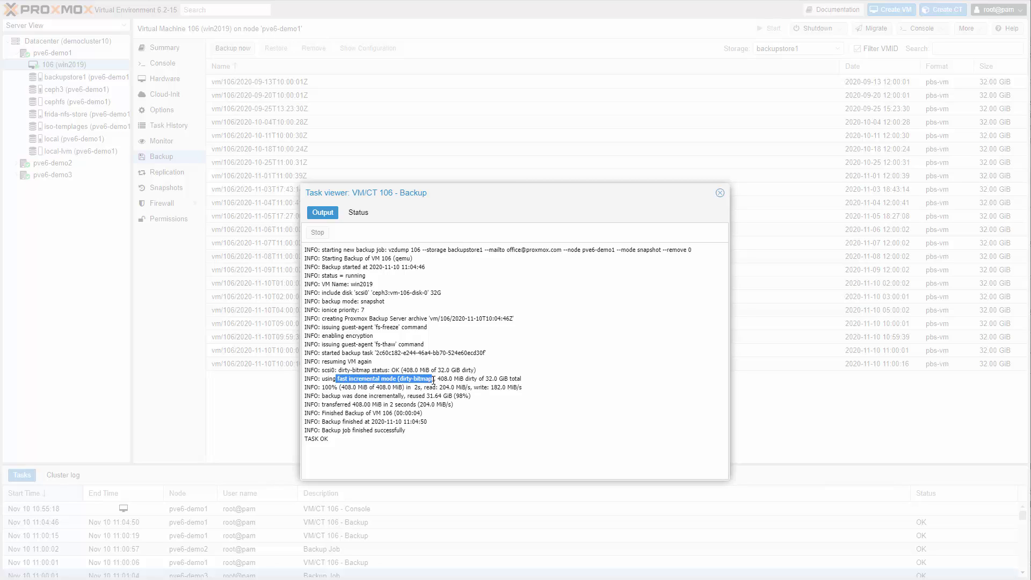